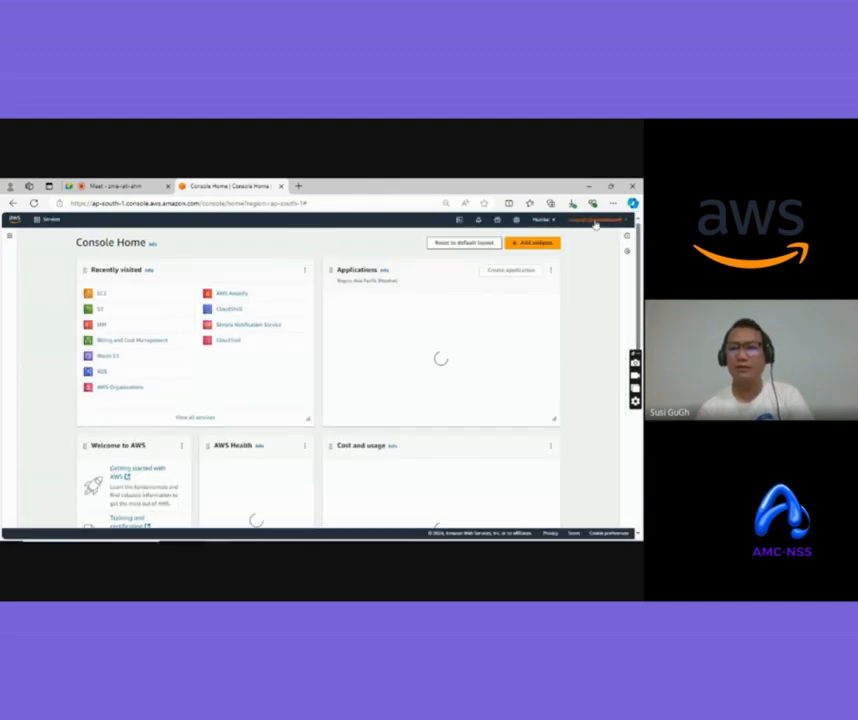
Switch into OrganizationAccountAccessRole in the member account using the saved account suggestion
left_click(592, 219)
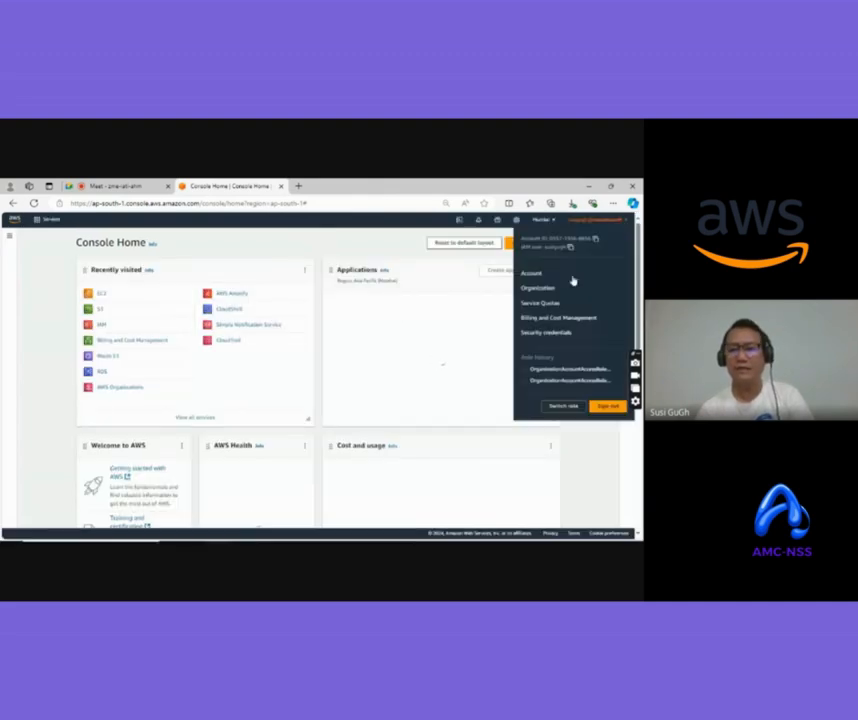
left_click(566, 407)
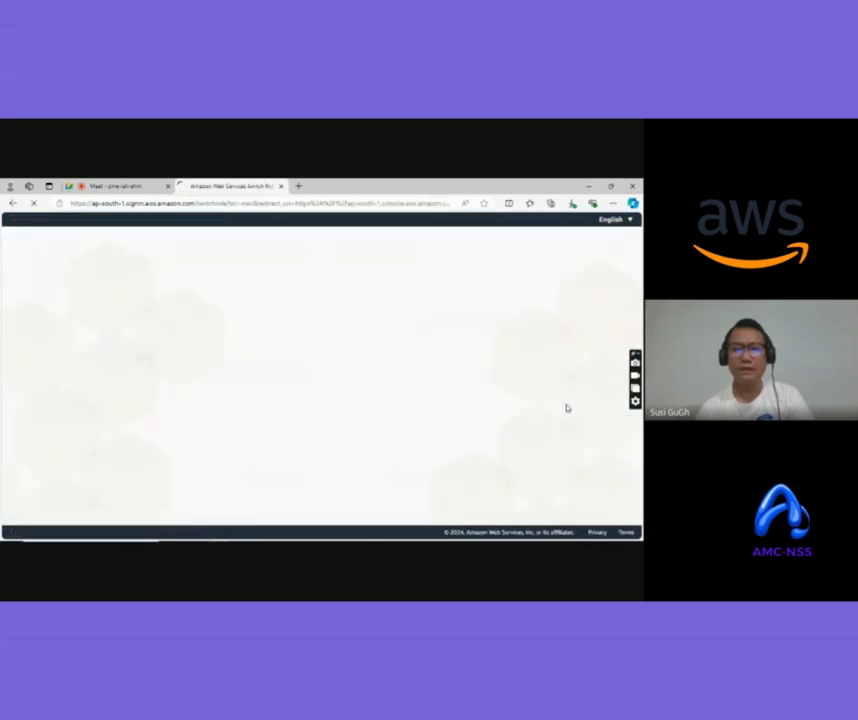
left_click(170, 327)
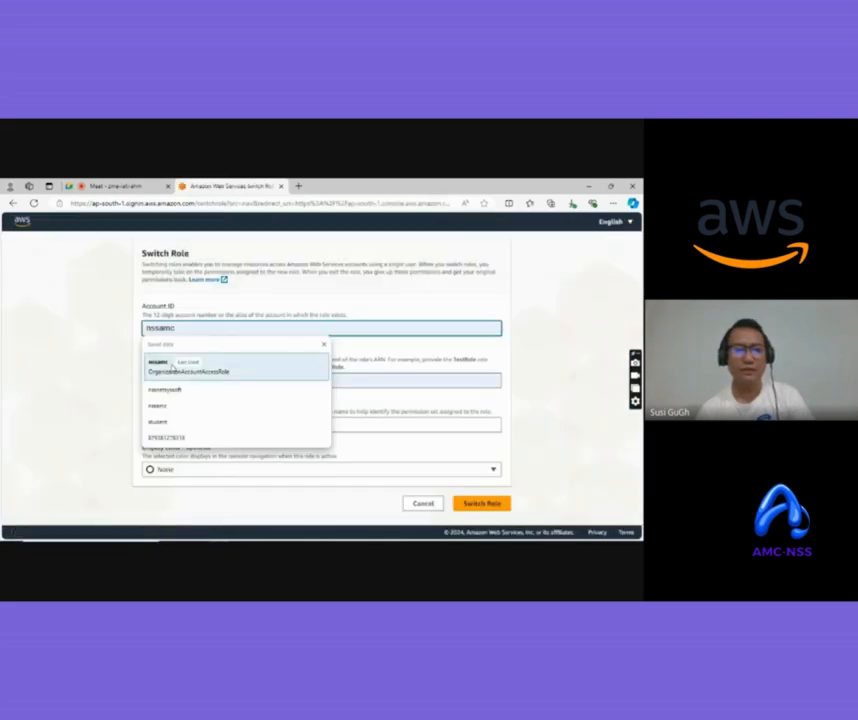
left_click(190, 367)
left_click(482, 504)
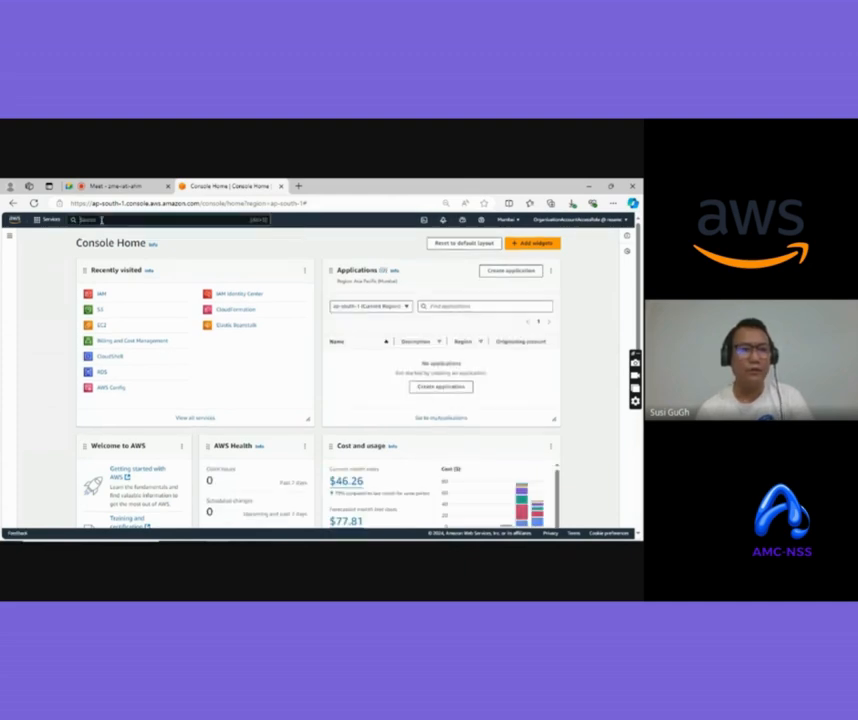
Search for iam and open the IAM User groups page listing the 10 existing groups
left_click(139, 222)
type("iam")
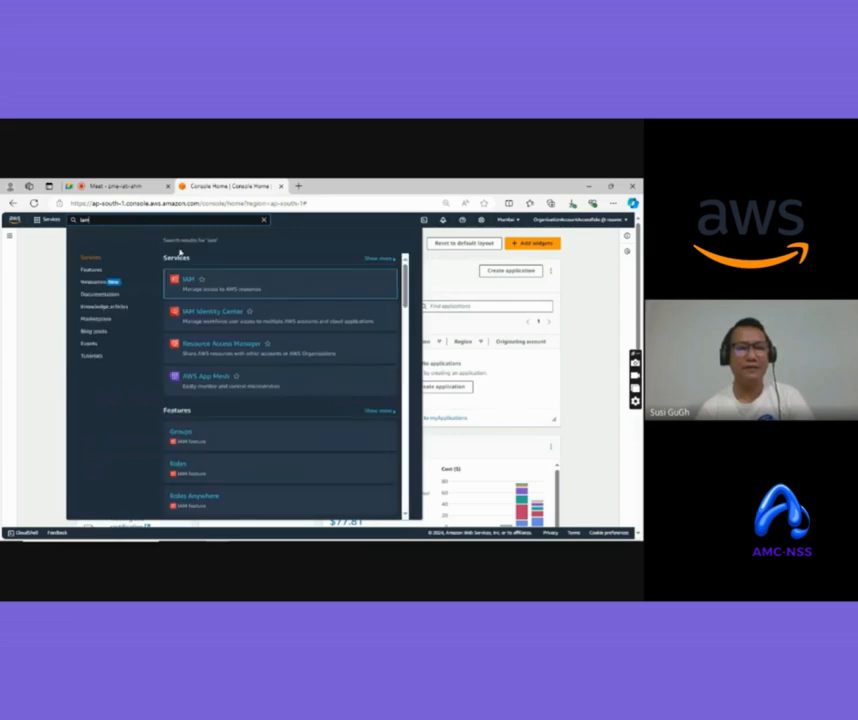
left_click(190, 283)
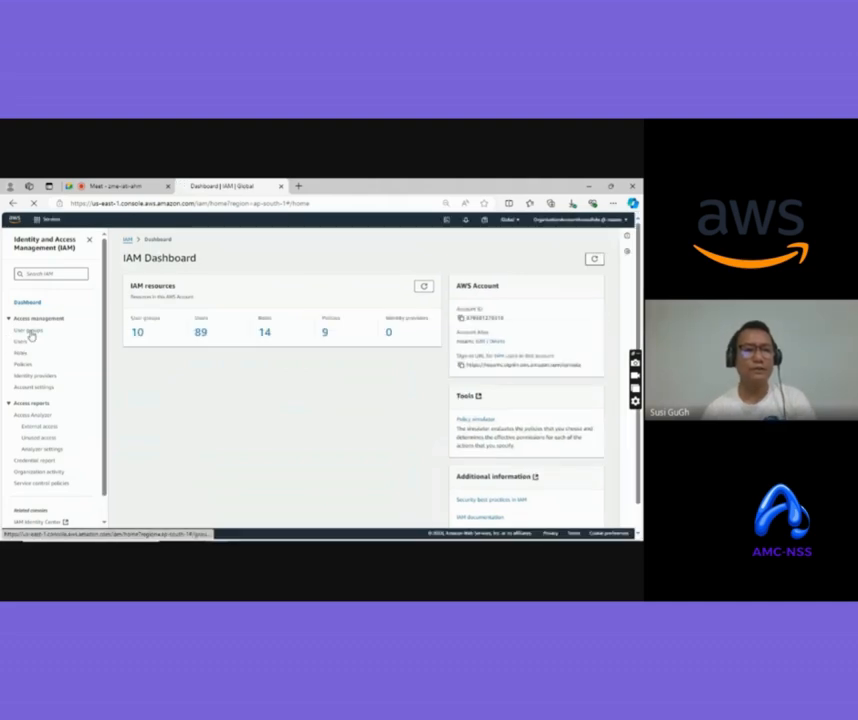
left_click(29, 331)
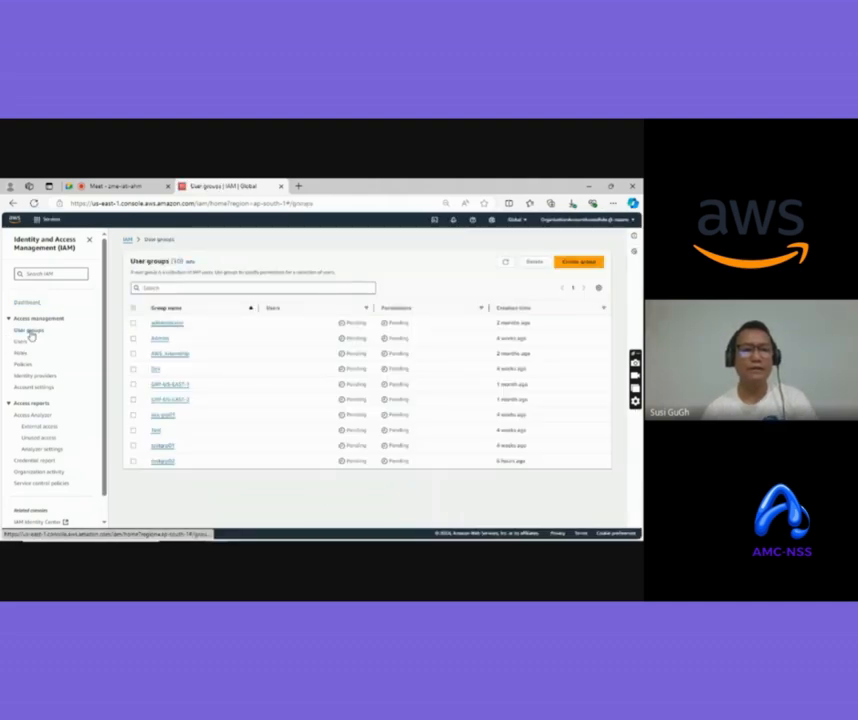
Create a new user group named testgroup03 with no policies attached
left_click(577, 262)
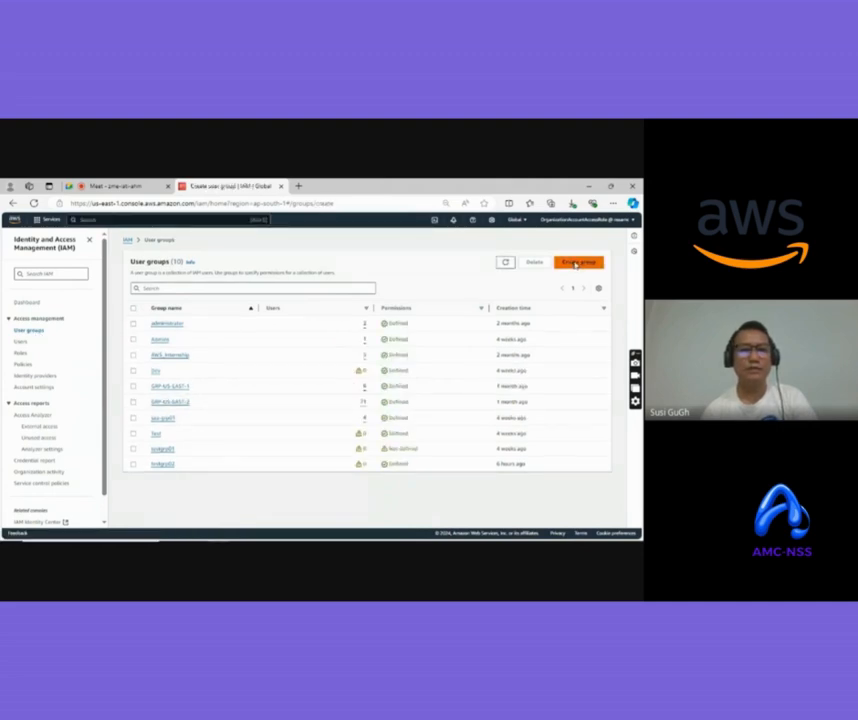
left_click(216, 326)
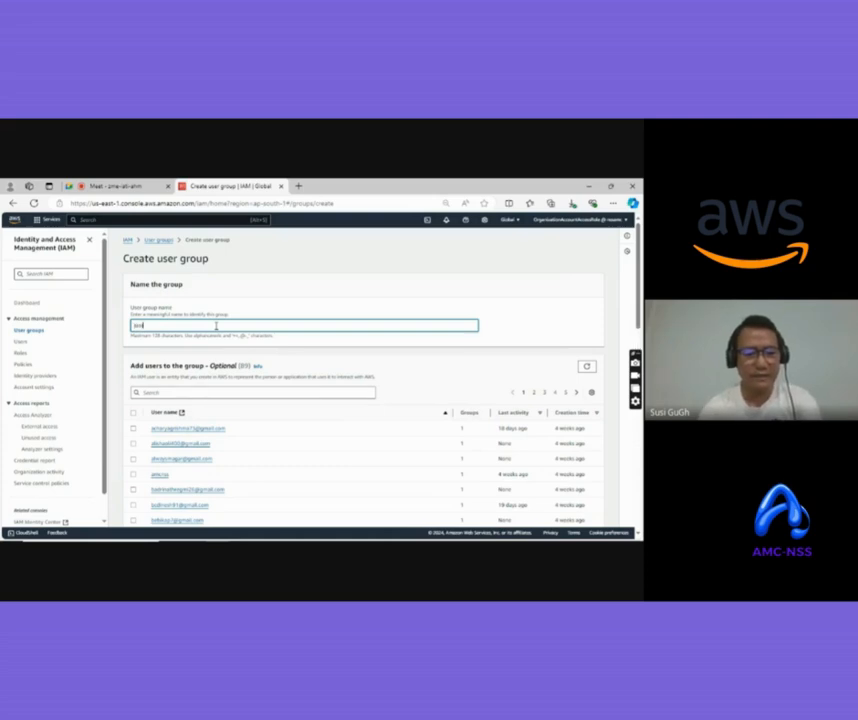
type("testgroup01")
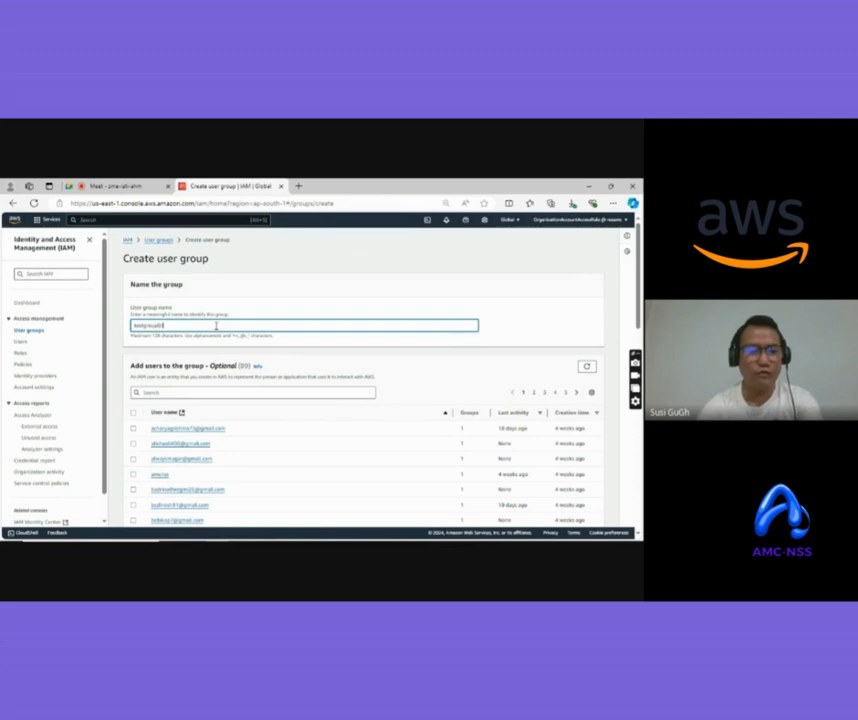
scroll(472, 337, "down", 2)
scroll(471, 336, "down", 5)
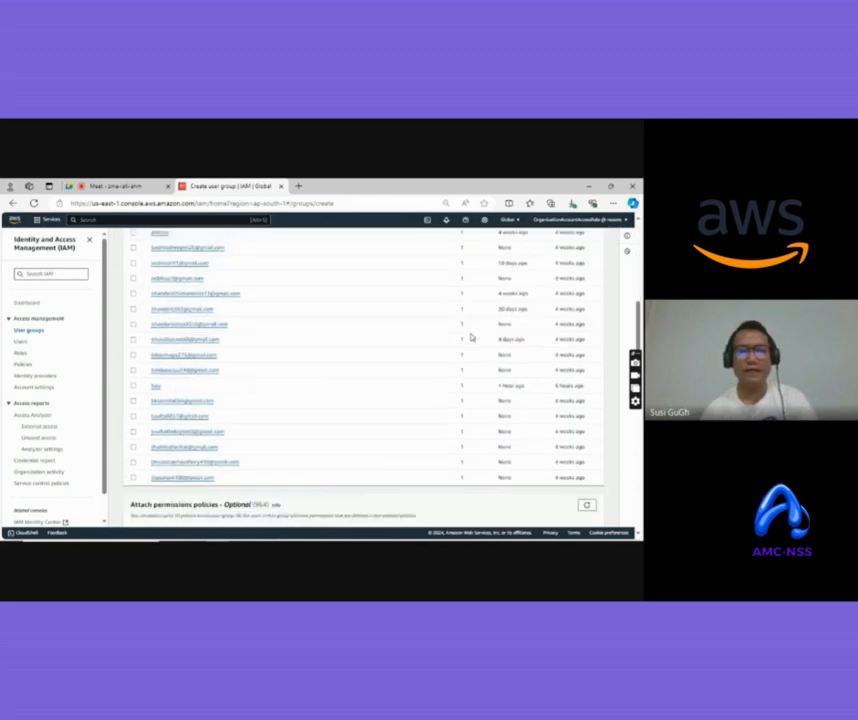
scroll(471, 336, "up", 7)
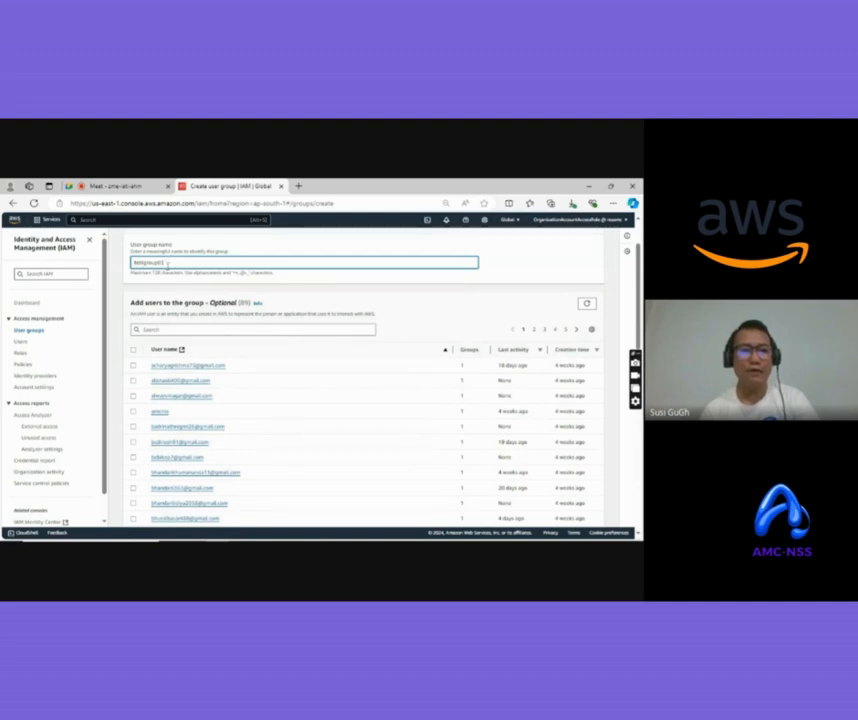
scroll(335, 374, "down", 3)
scroll(335, 374, "down", 3)
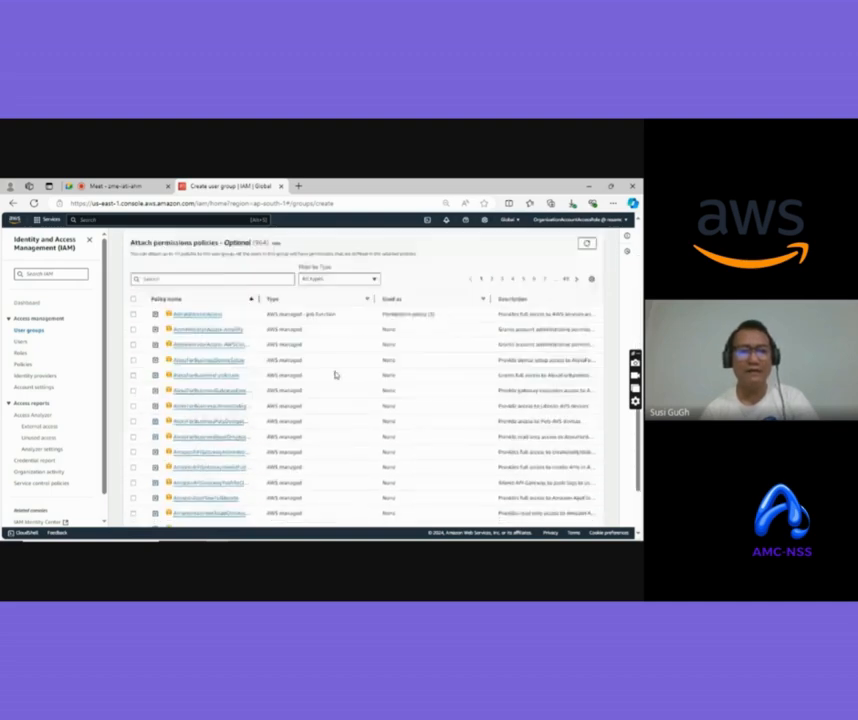
scroll(335, 374, "up", 1)
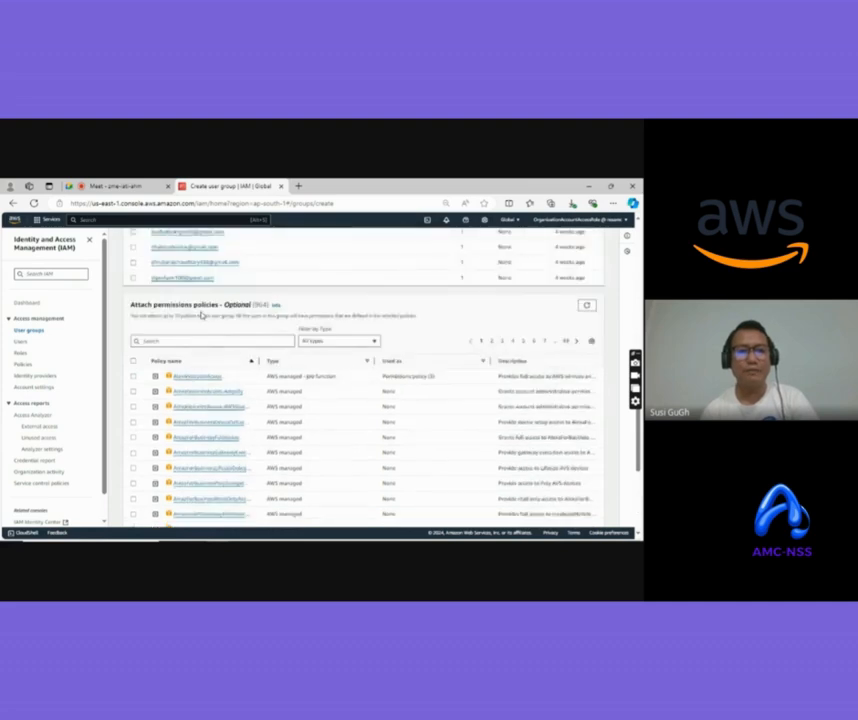
scroll(226, 316, "down", 5)
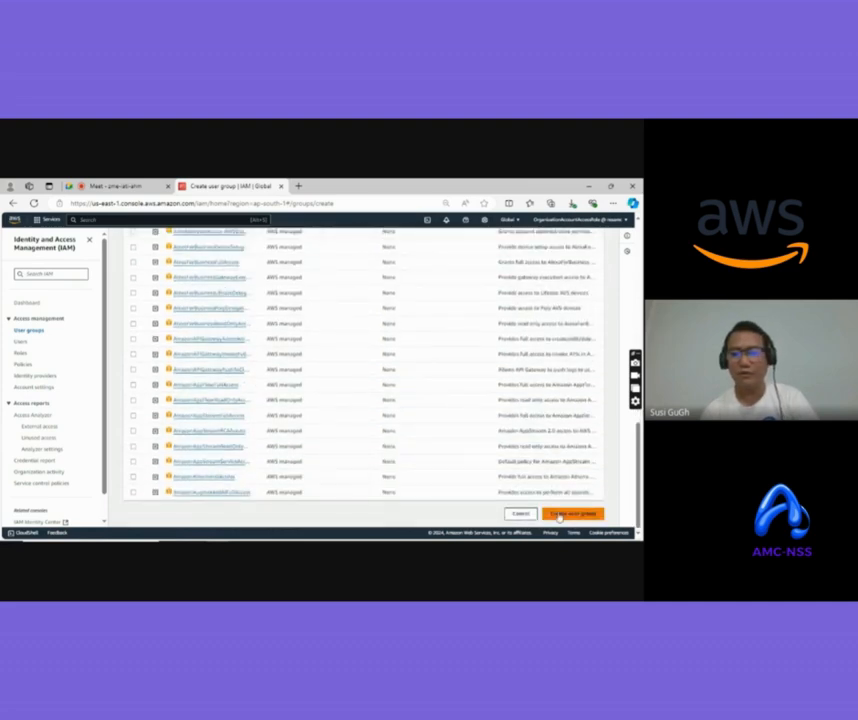
left_click(558, 516)
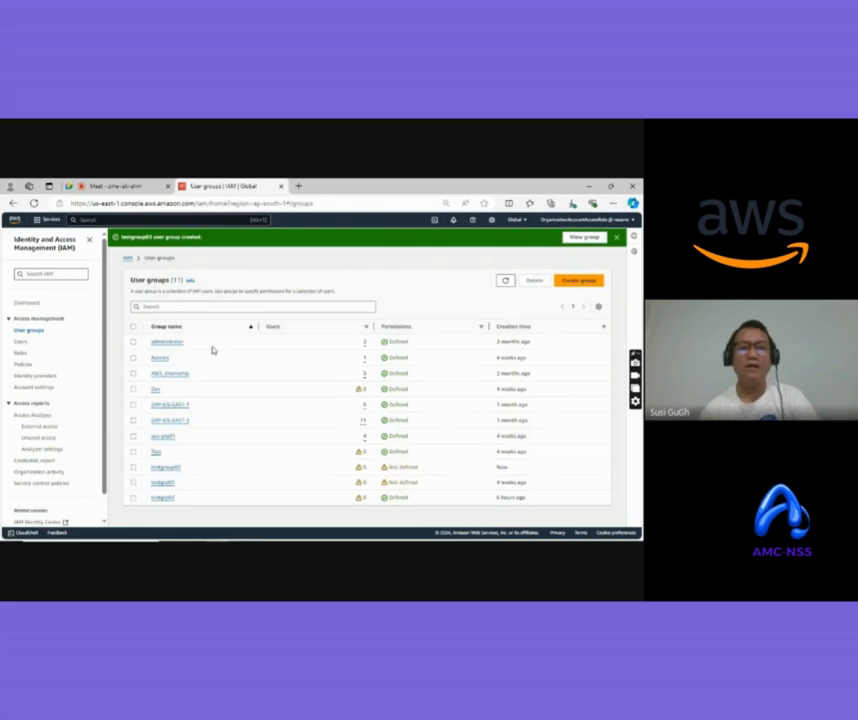
Start creating a new IAM user named testuser03
left_click(22, 347)
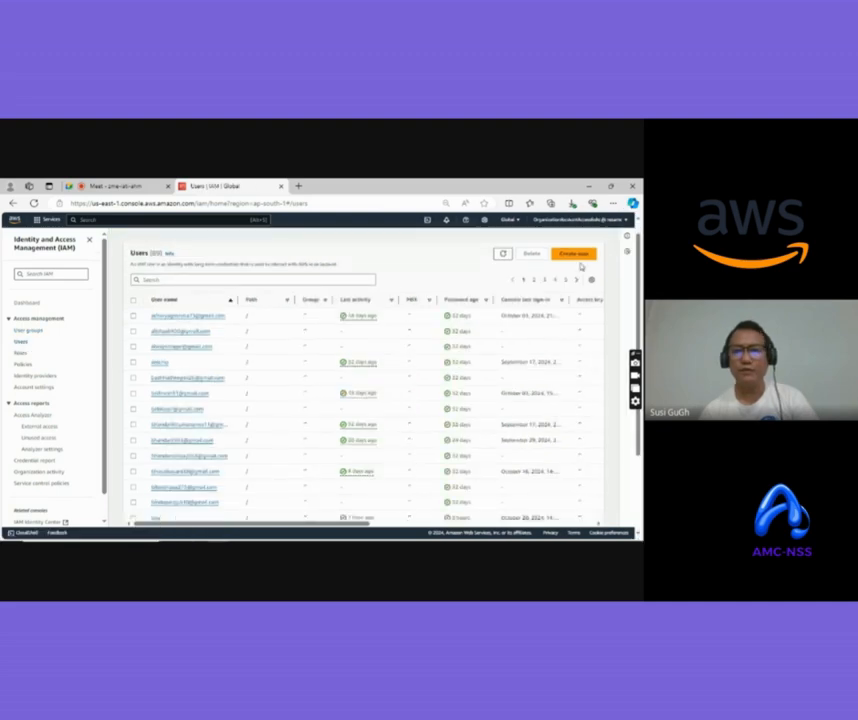
left_click(573, 254)
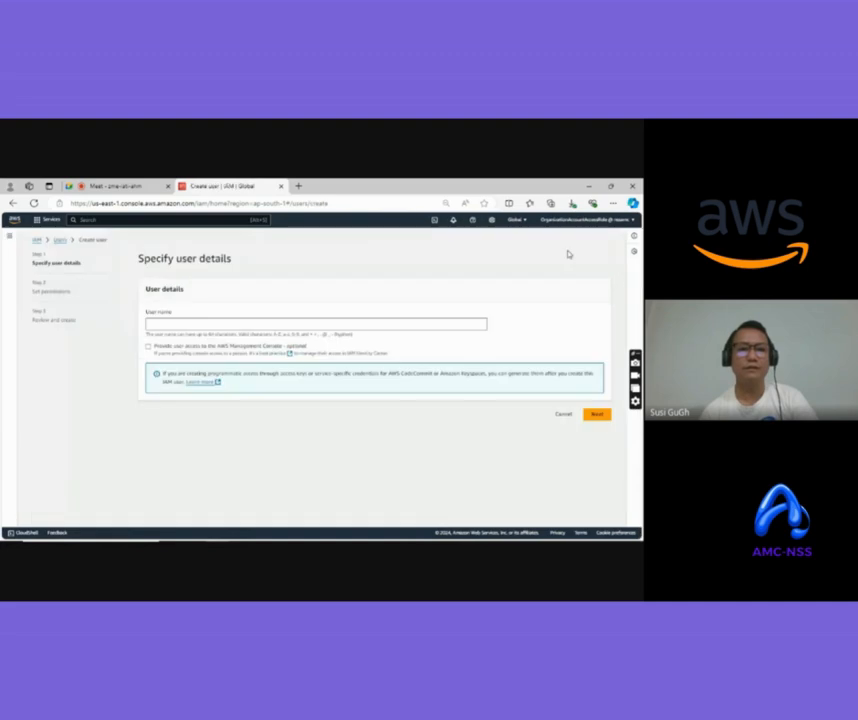
left_click(193, 325)
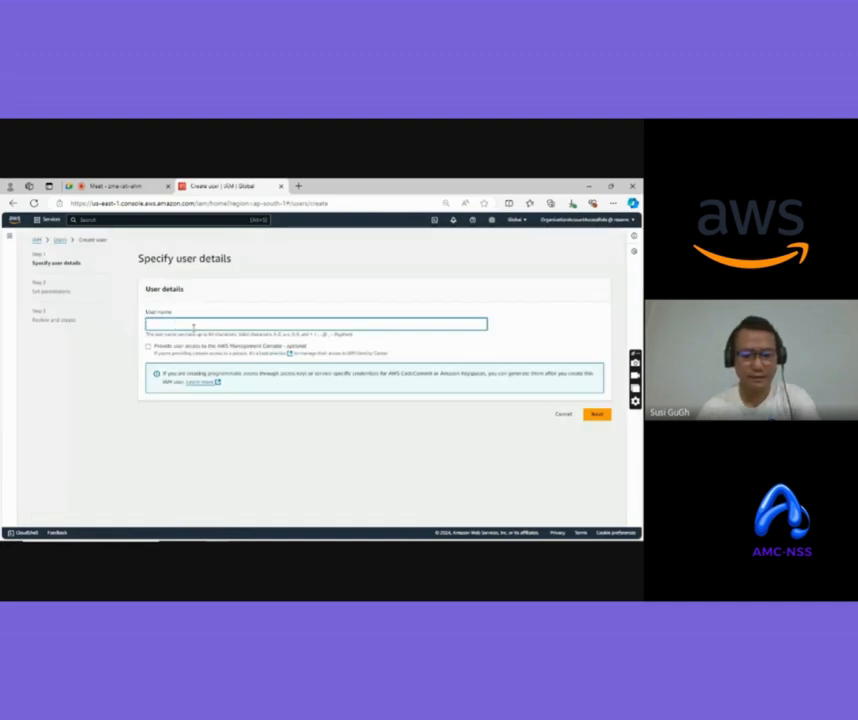
type("nagaraj03")
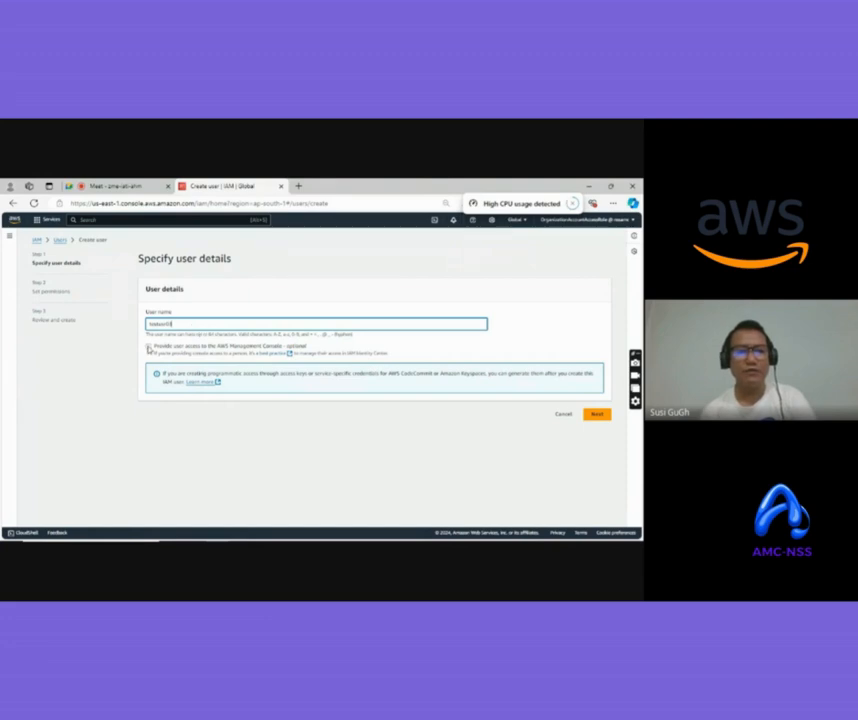
Enable console access with a custom password and continue to the permissions step
left_click(200, 346)
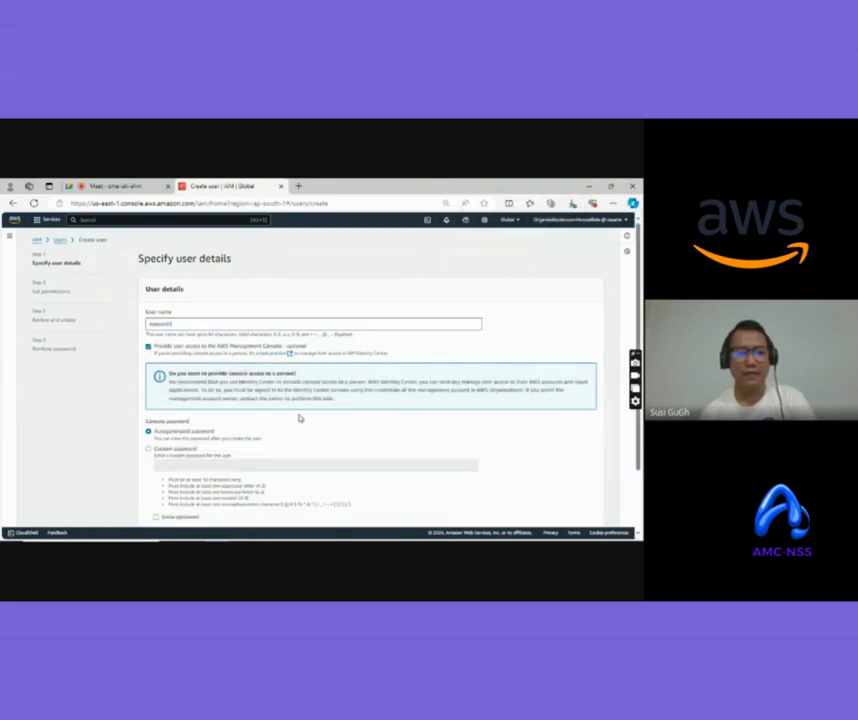
scroll(185, 368, "down", 2)
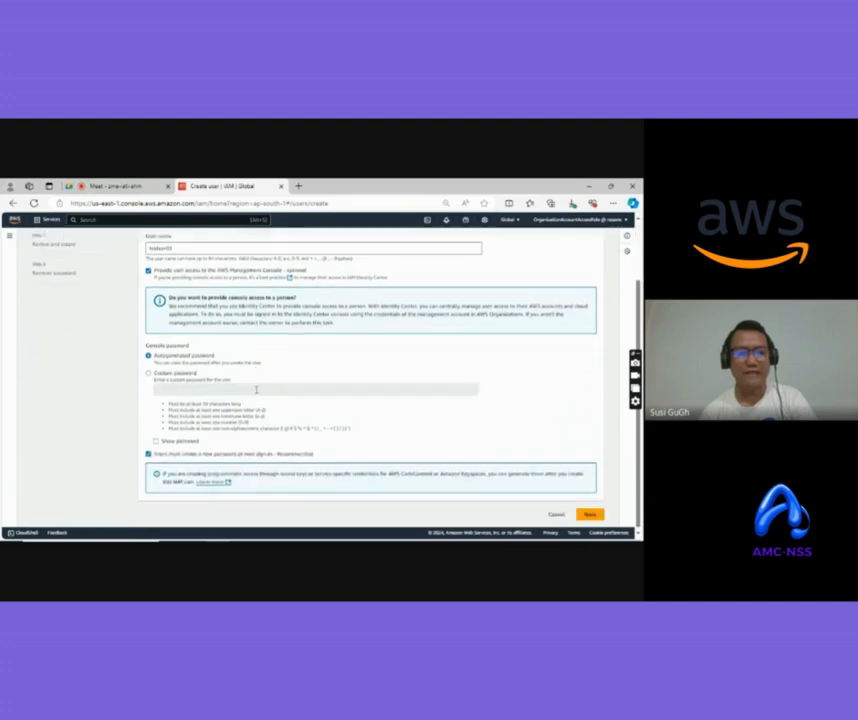
left_click(148, 373)
left_click(180, 390)
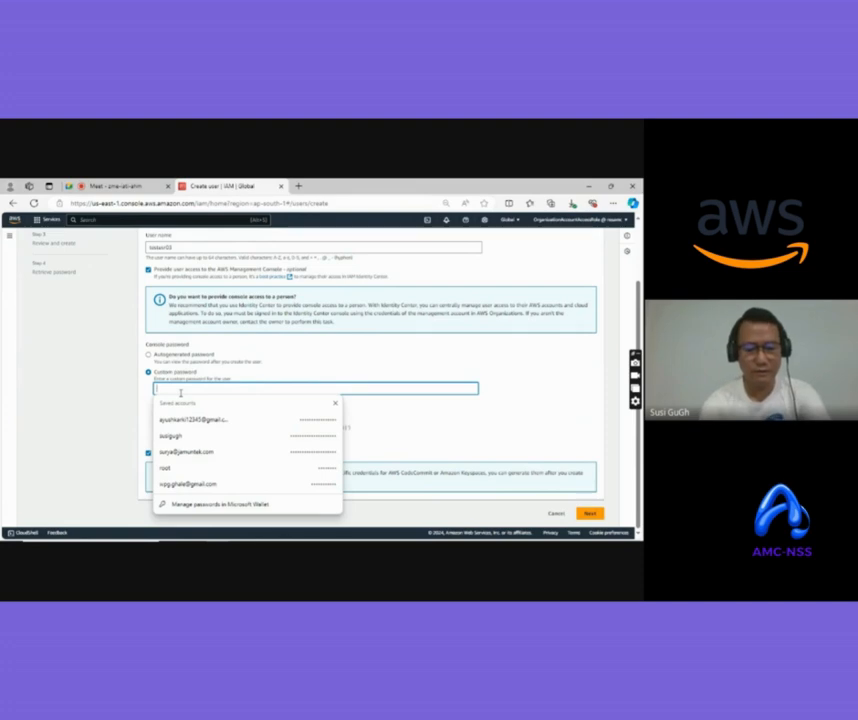
type("•••••")
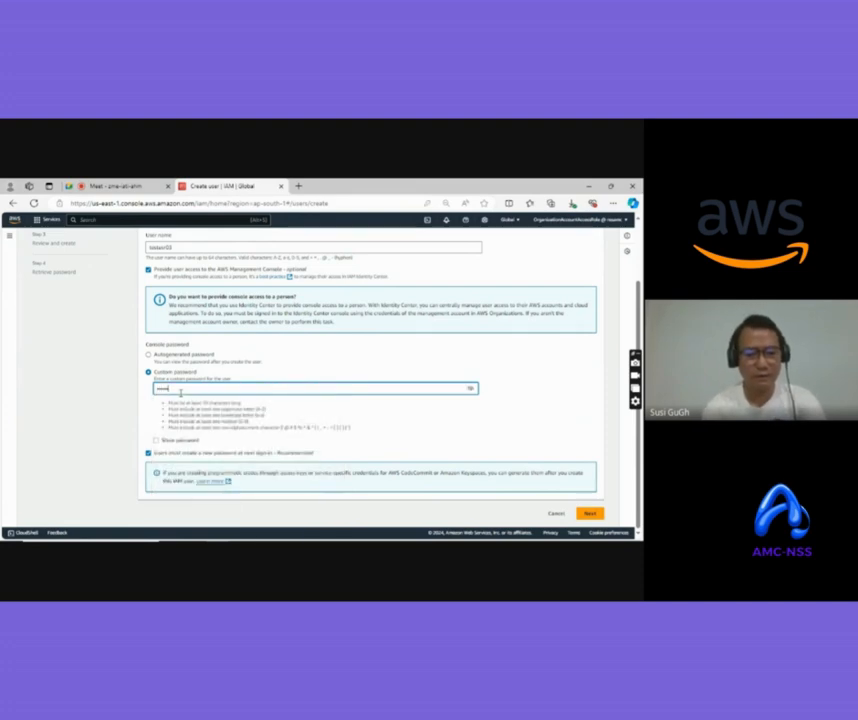
type("••")
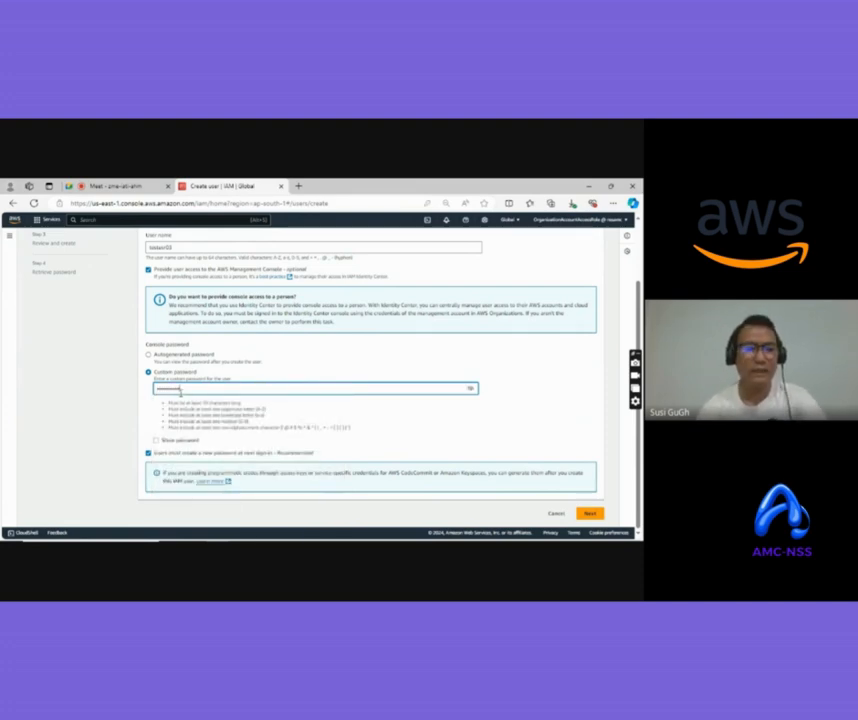
left_click(587, 514)
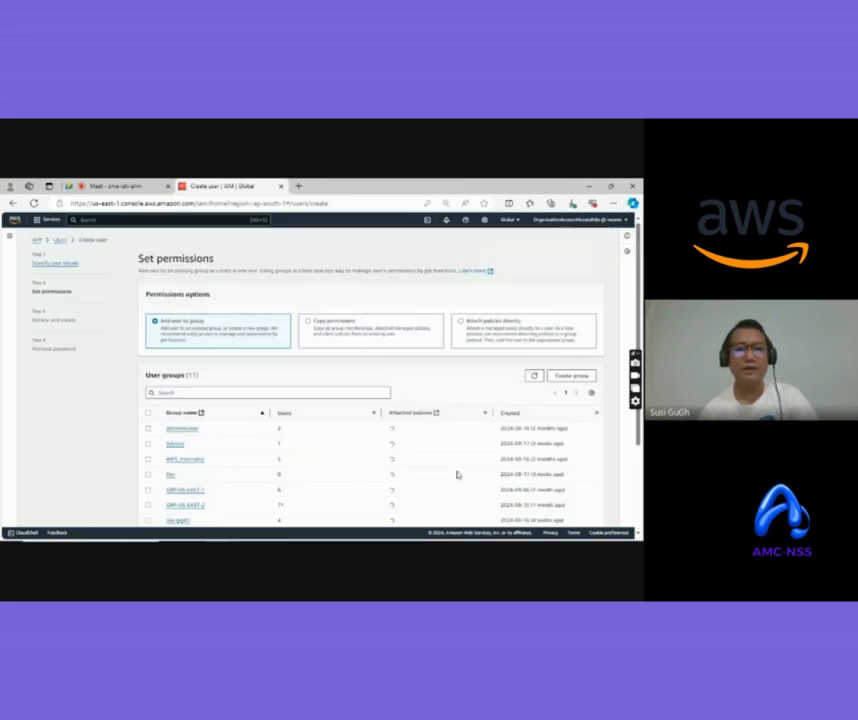
Add testuser03 to testgroup03 and proceed to the Review and create page
scroll(359, 351, "down", 3)
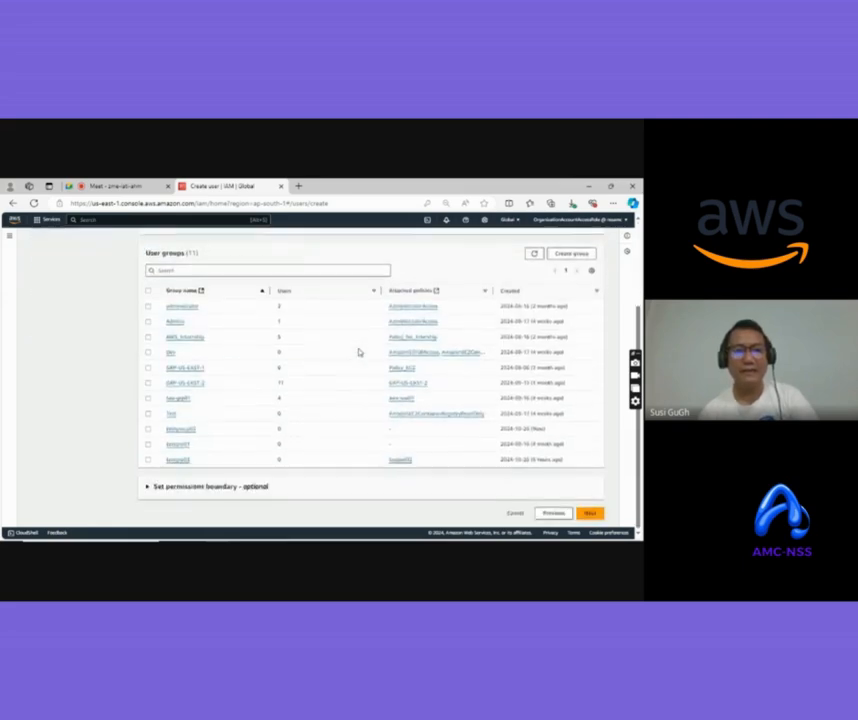
scroll(249, 293, "up", 2)
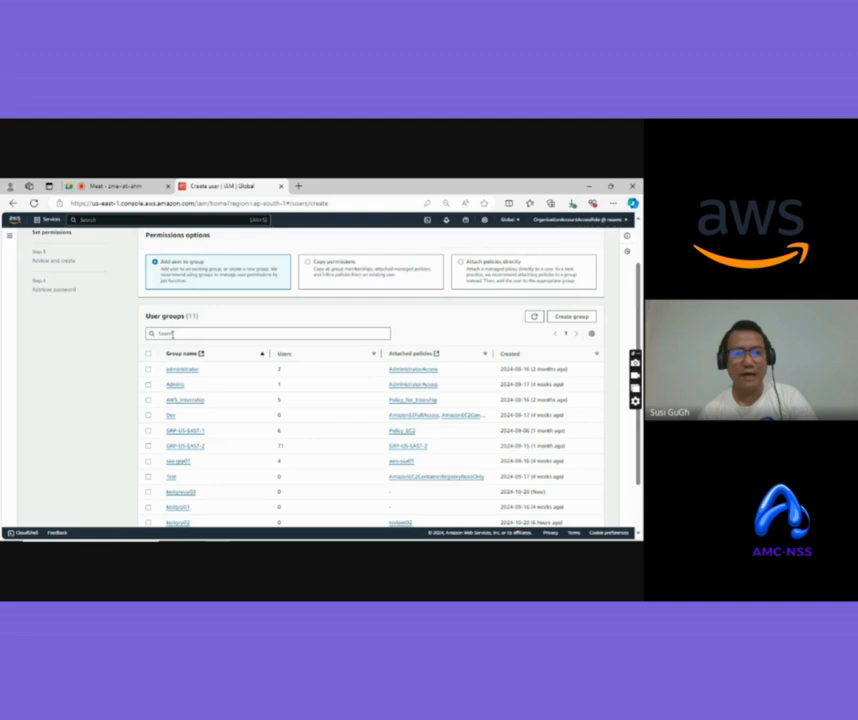
scroll(246, 445, "down", 2)
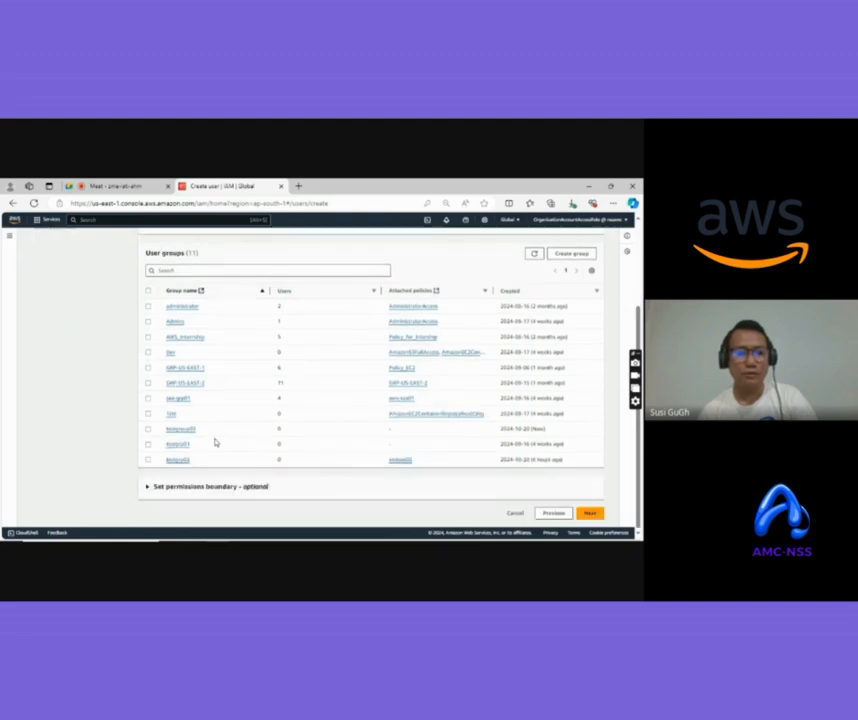
left_click(147, 431)
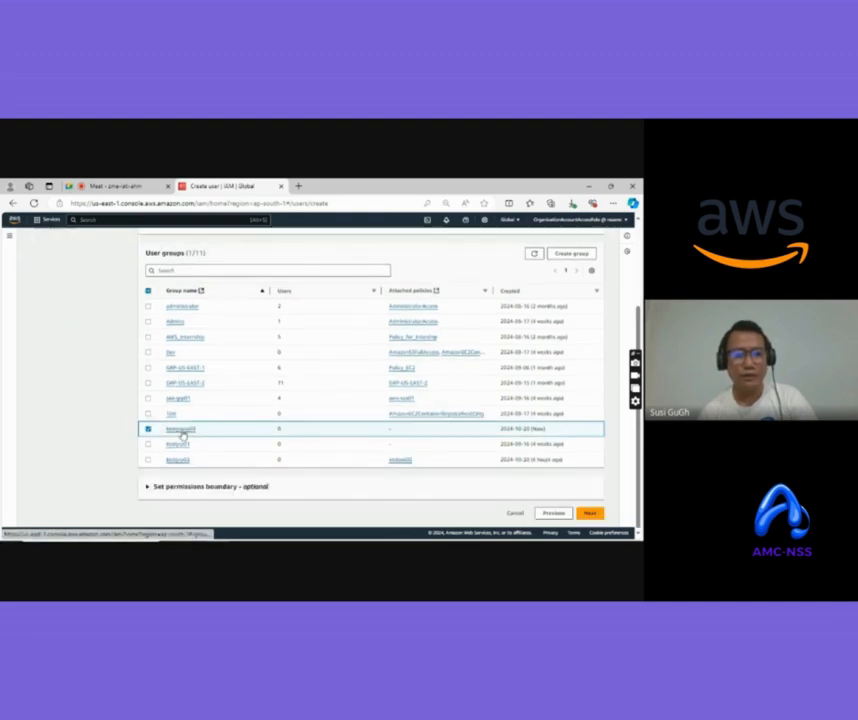
scroll(557, 461, "up", 4)
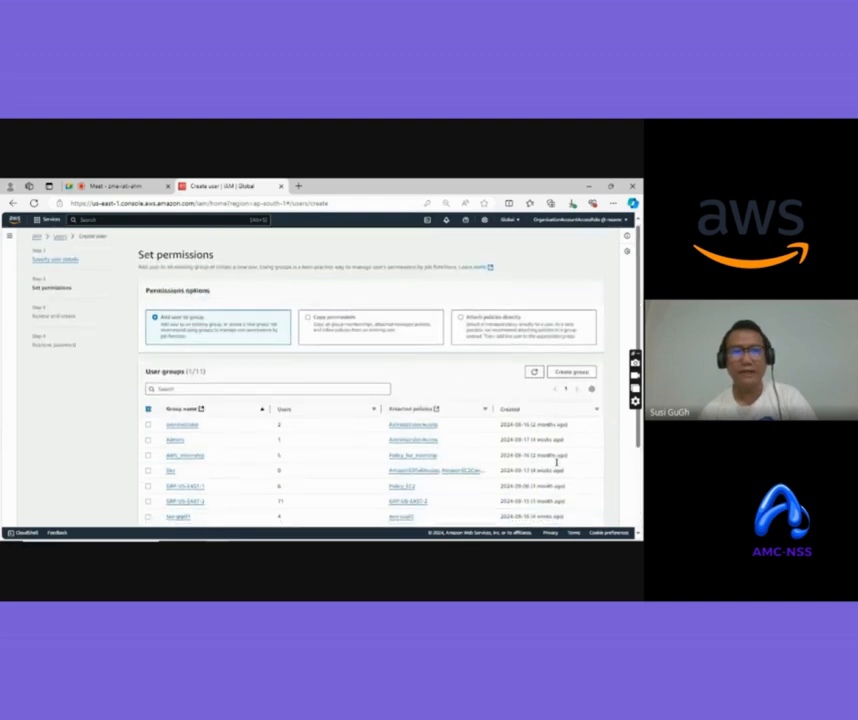
scroll(557, 461, "down", 4)
scroll(557, 461, "up", 4)
scroll(557, 461, "down", 5)
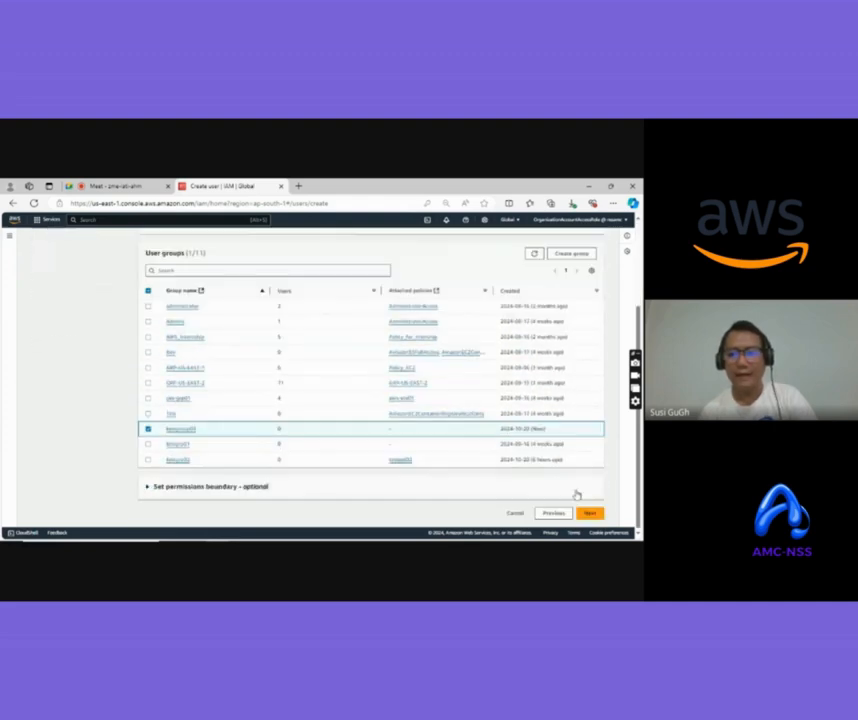
left_click(590, 511)
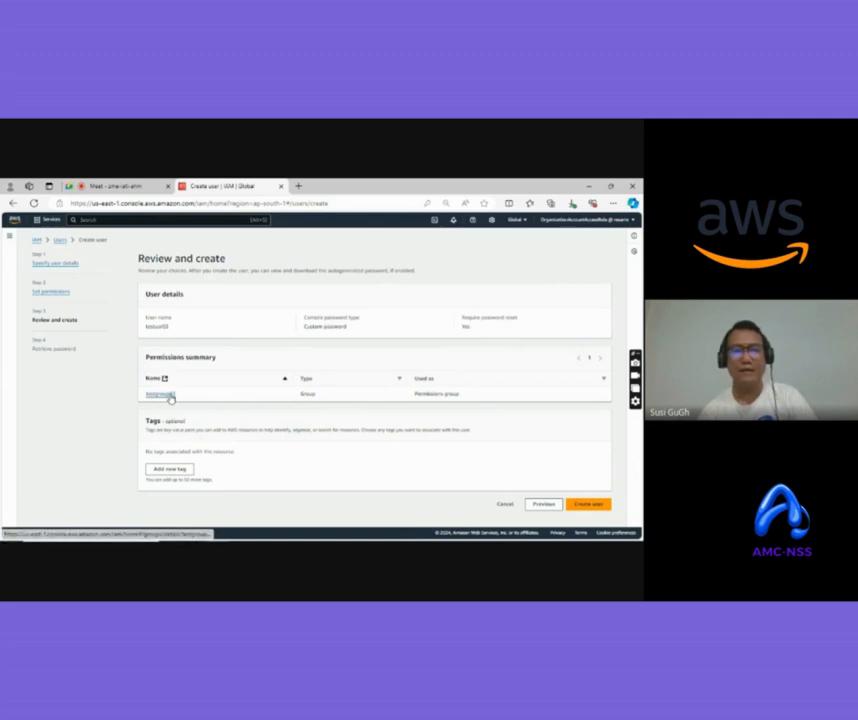
Create testuser03, copy its console sign-in URL, and go to the IAM Policies list
left_click(590, 504)
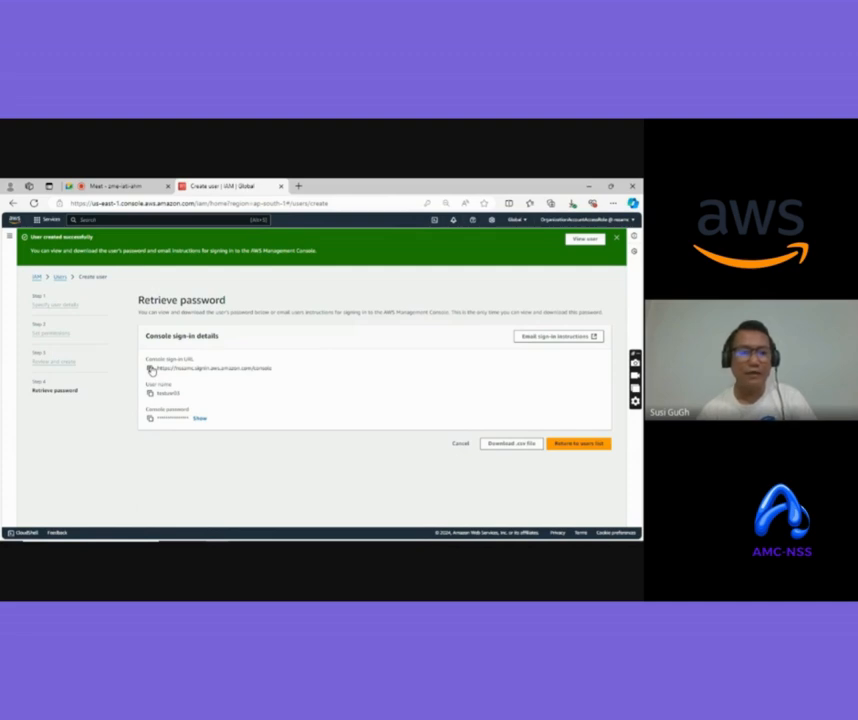
left_click(151, 370)
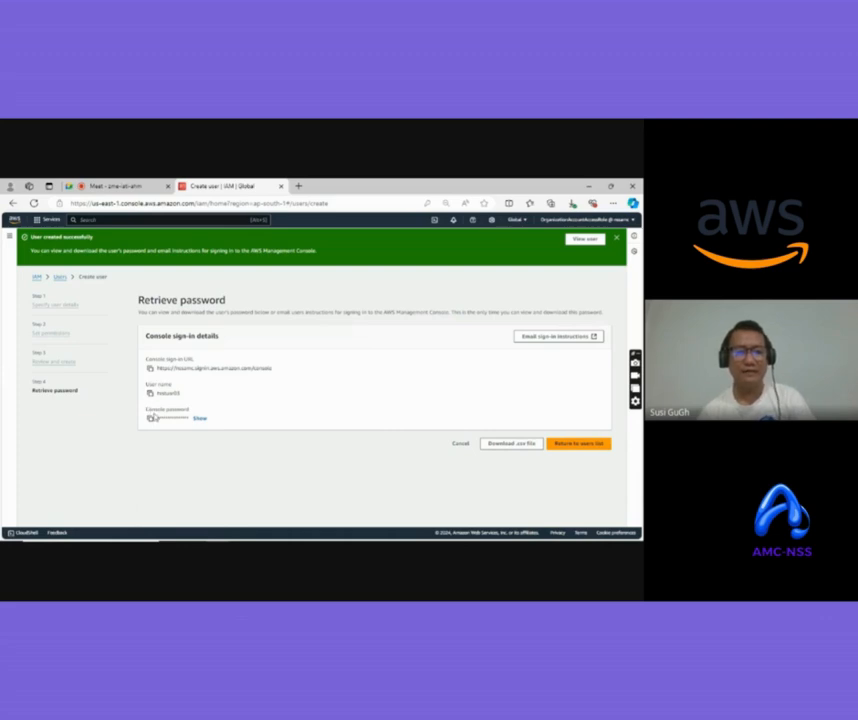
left_click(577, 446)
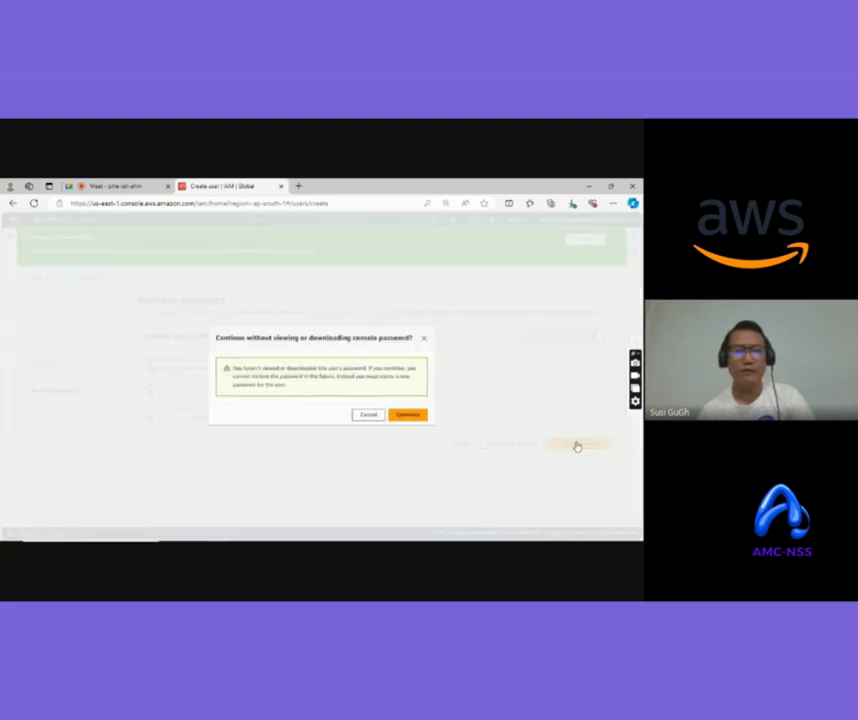
left_click(407, 415)
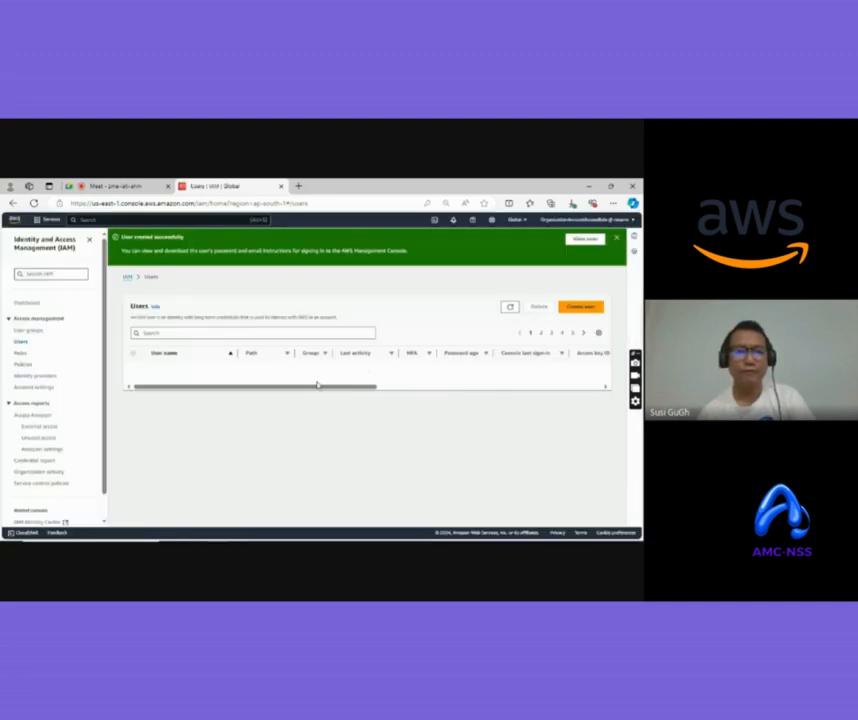
left_click(22, 365)
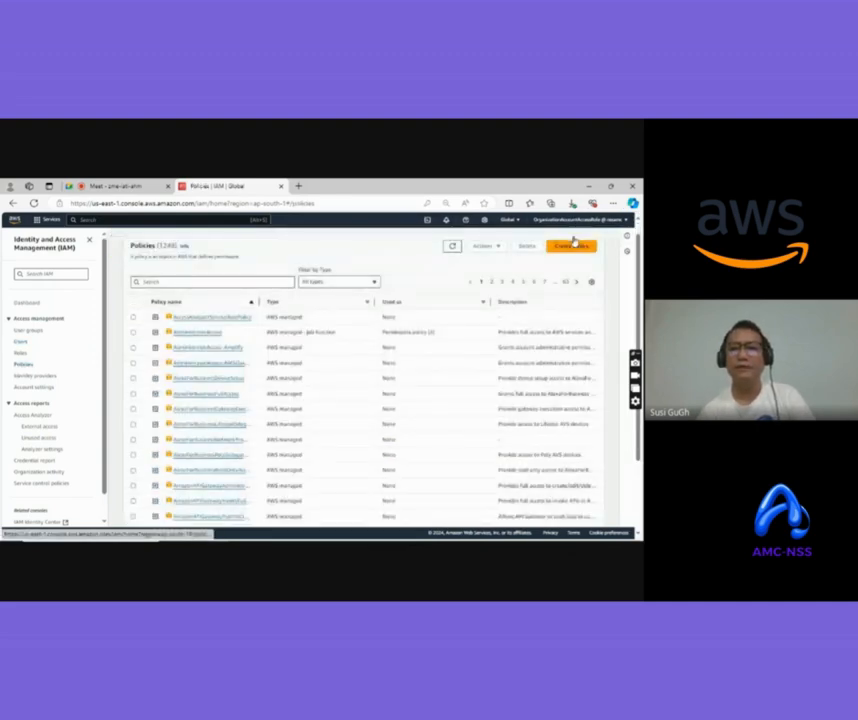
Start a new policy and inspect its default JSON before returning to the visual editor
left_click(571, 247)
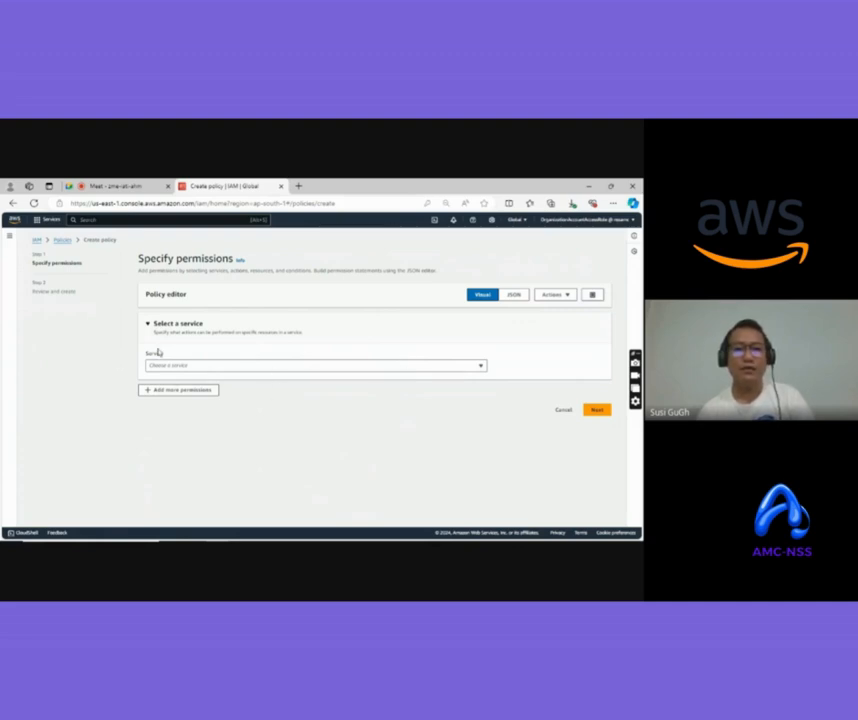
left_click(519, 299)
left_click_drag(191, 388, 150, 307)
left_click(258, 378)
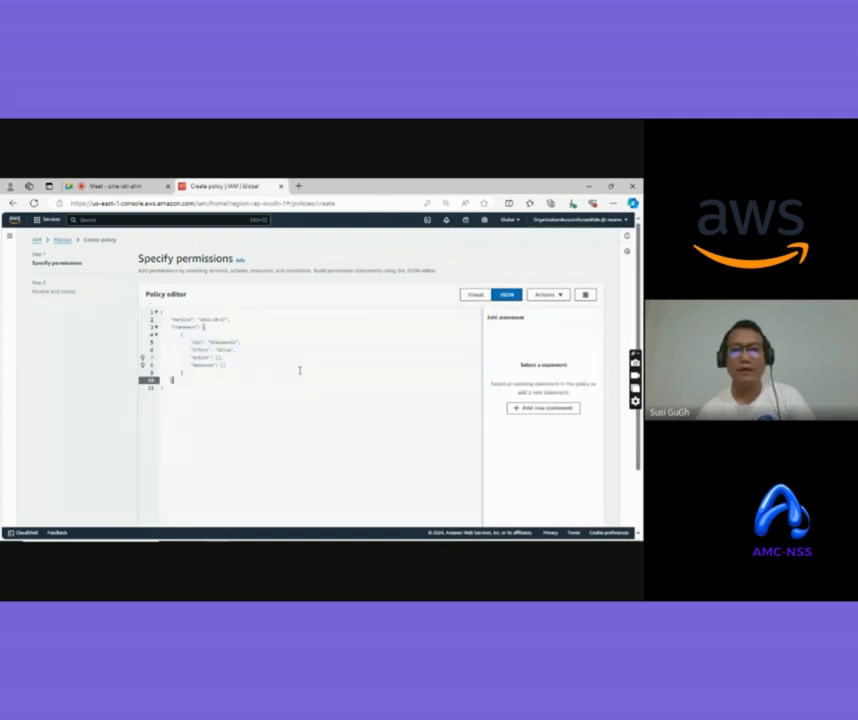
left_click(474, 297)
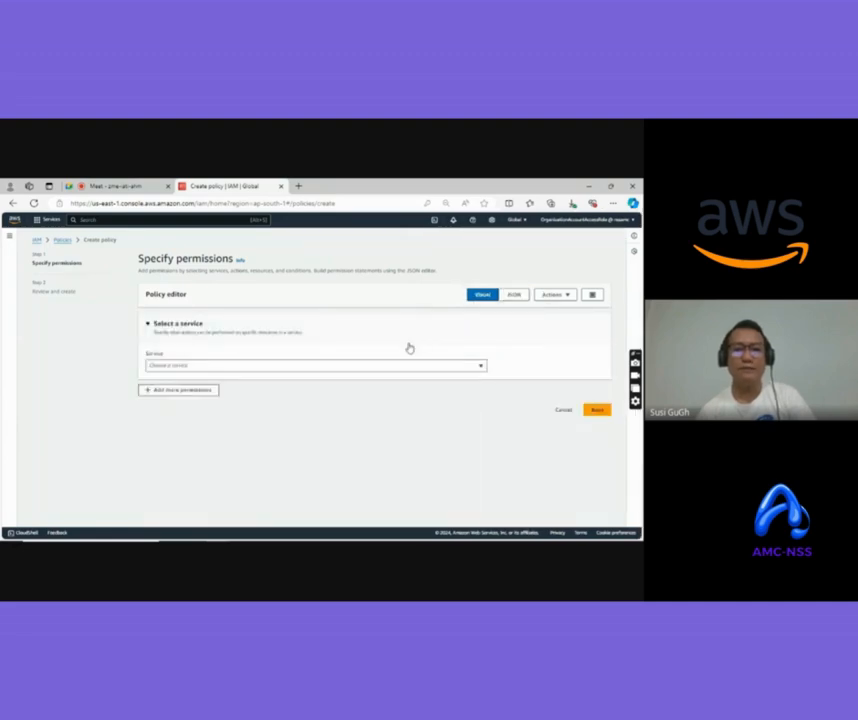
Allow all S3 actions on all resources and continue to the review step
left_click(218, 367)
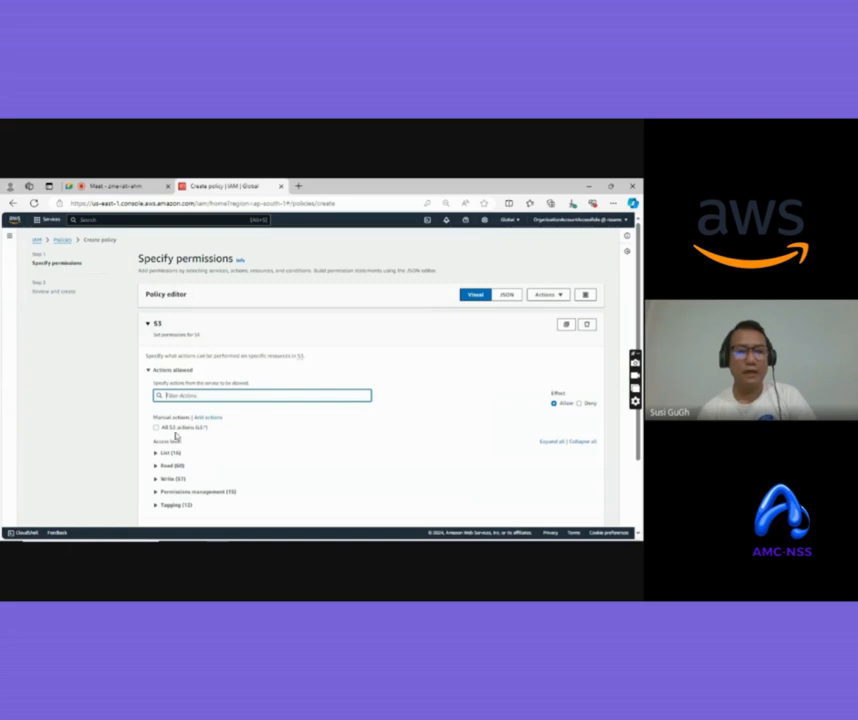
scroll(176, 437, "down", 1)
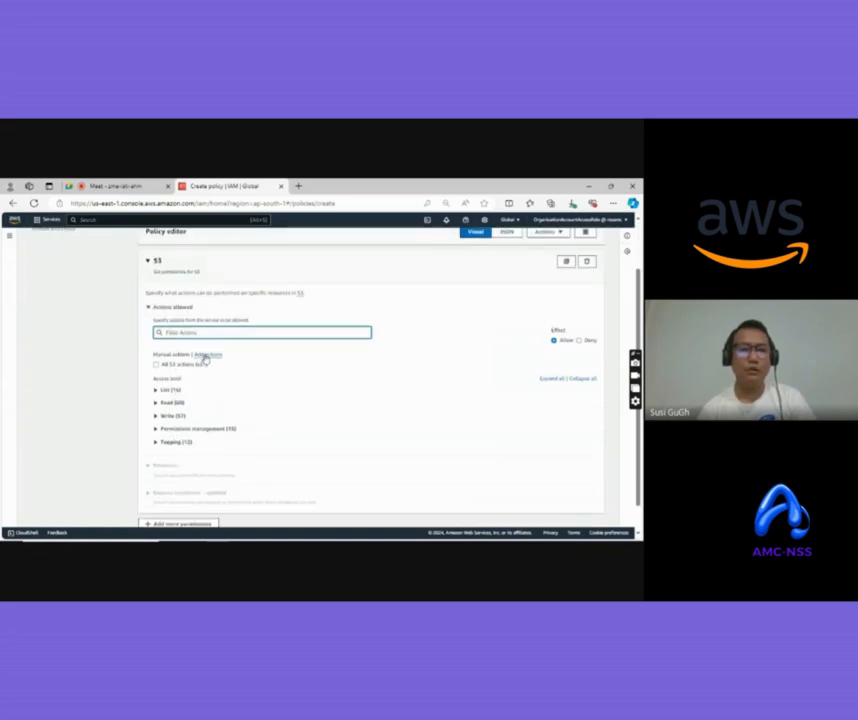
left_click(156, 366)
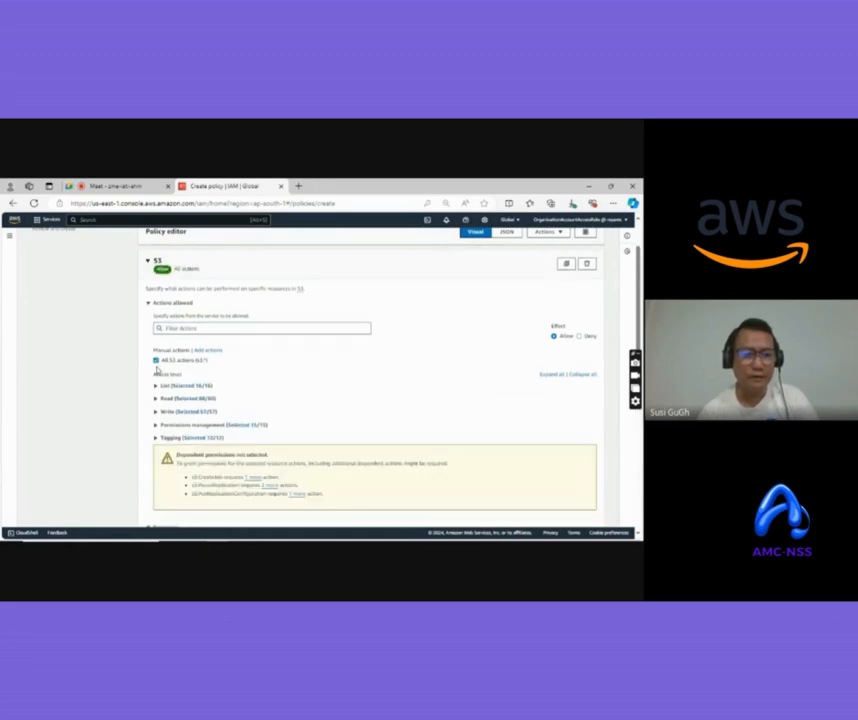
scroll(278, 420, "down", 2)
scroll(278, 420, "down", 2)
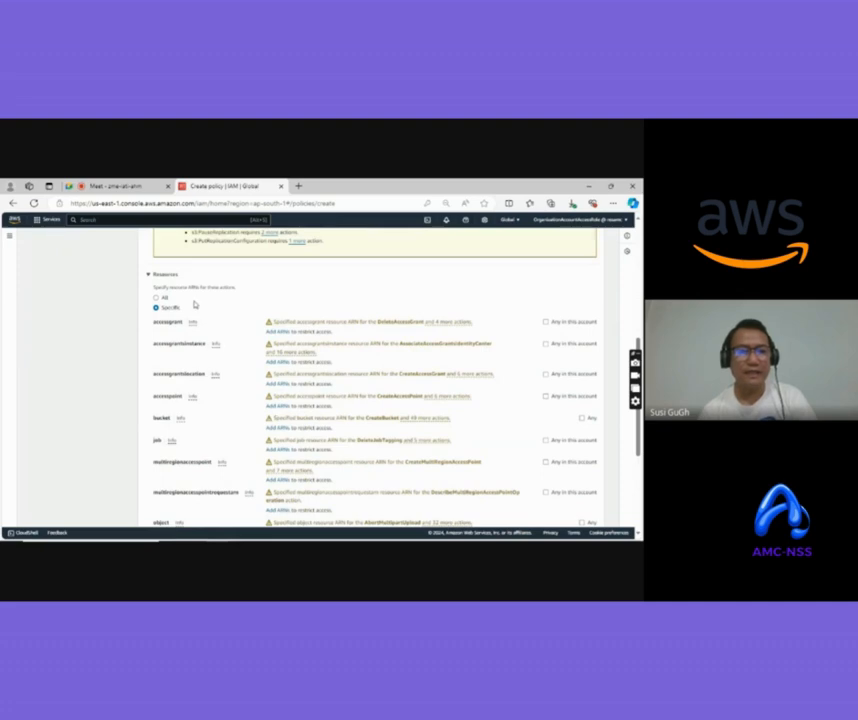
left_click(156, 297)
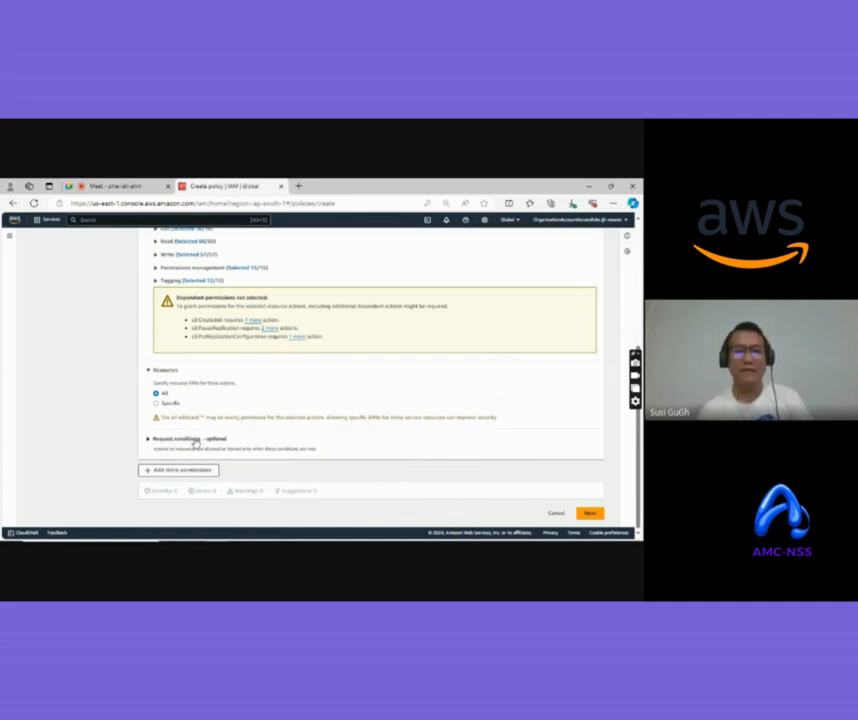
left_click(589, 513)
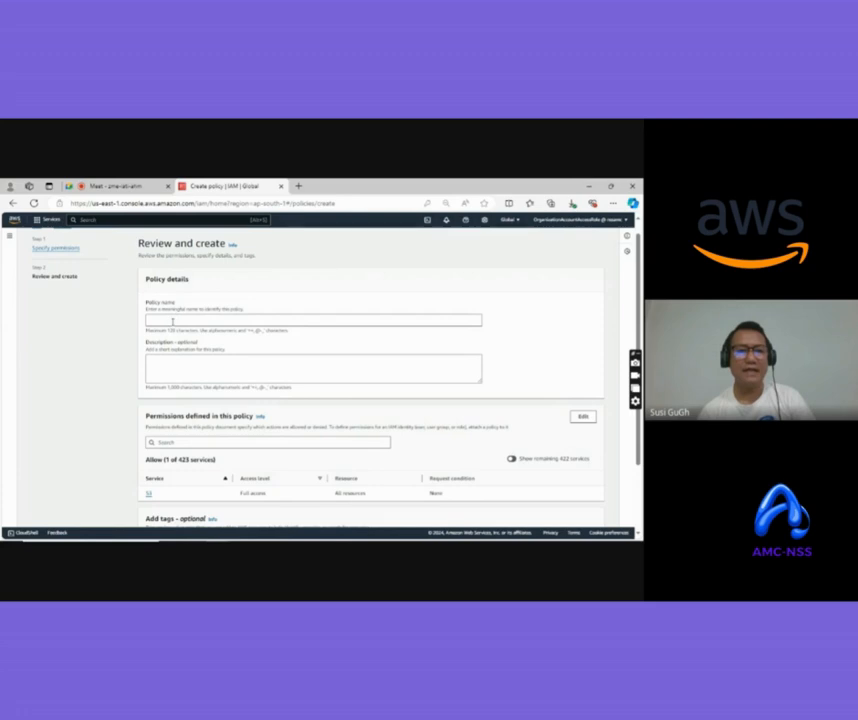
Name the S3 full-access policy testpolicy03 and create it
left_click(172, 320)
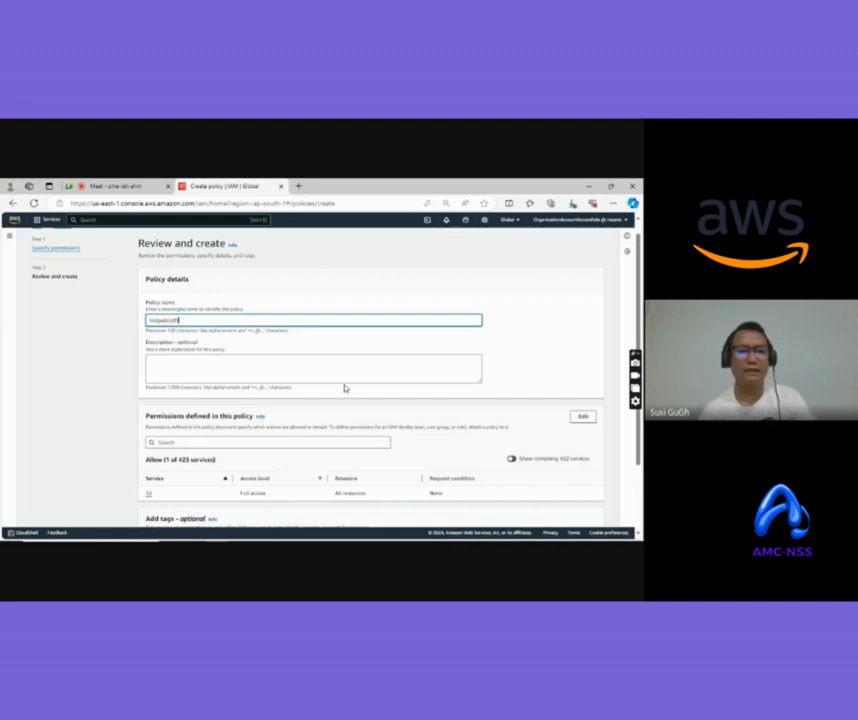
scroll(345, 387, "down", 2)
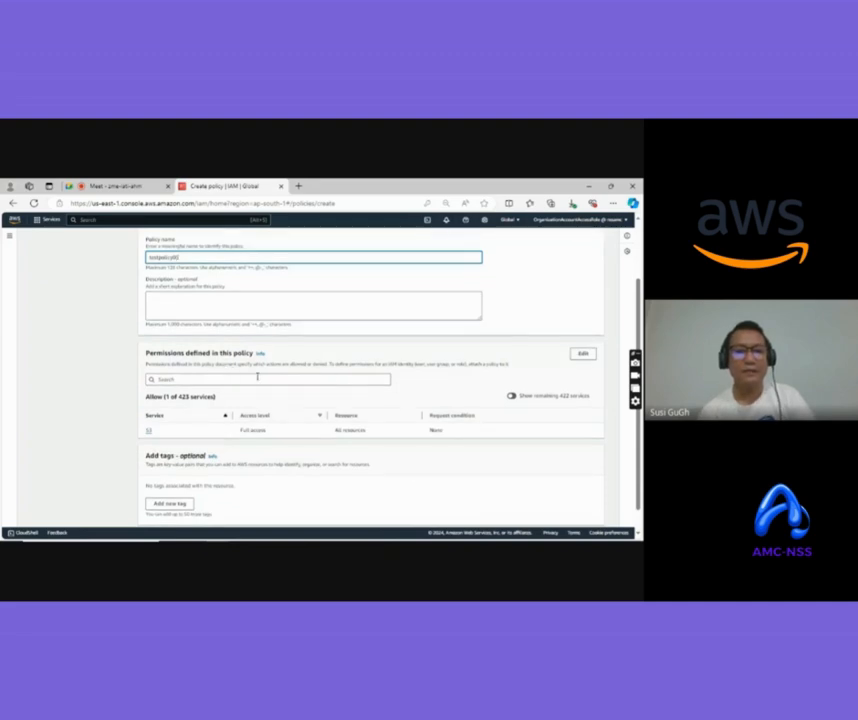
scroll(200, 378, "down", 1)
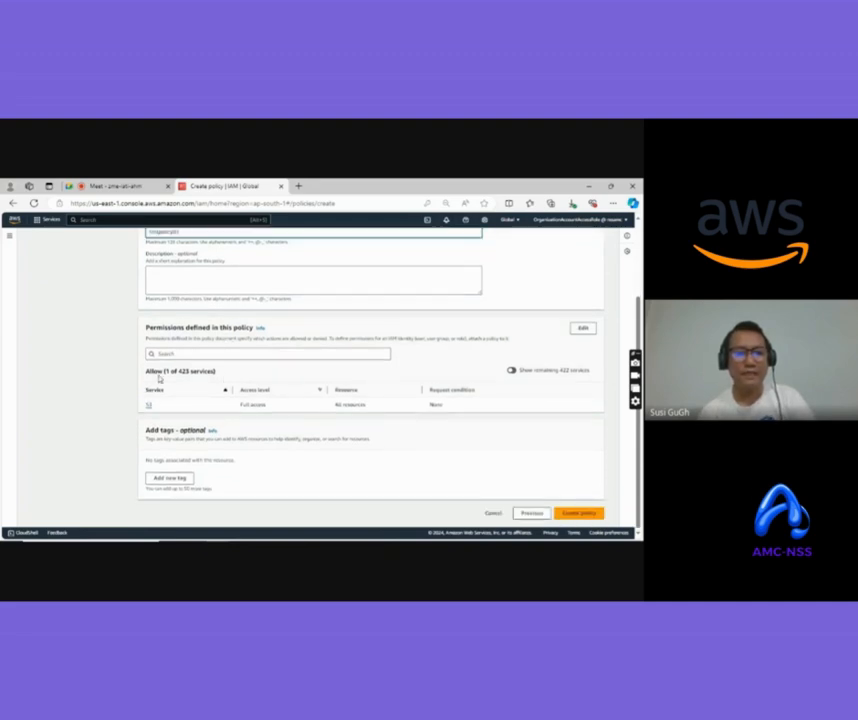
double_click(148, 405)
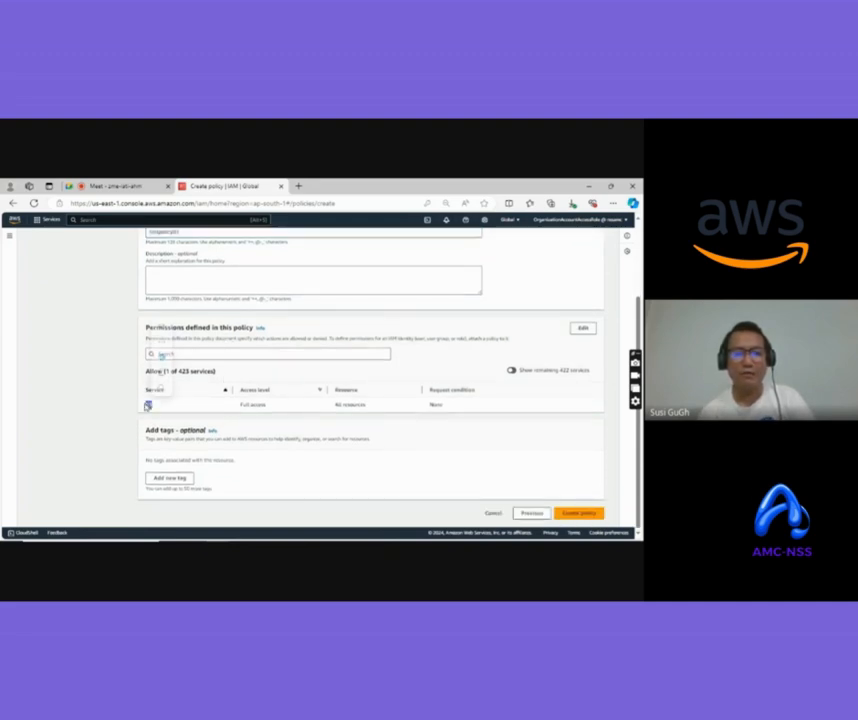
scroll(464, 431, "up", 1)
scroll(440, 417, "down", 1)
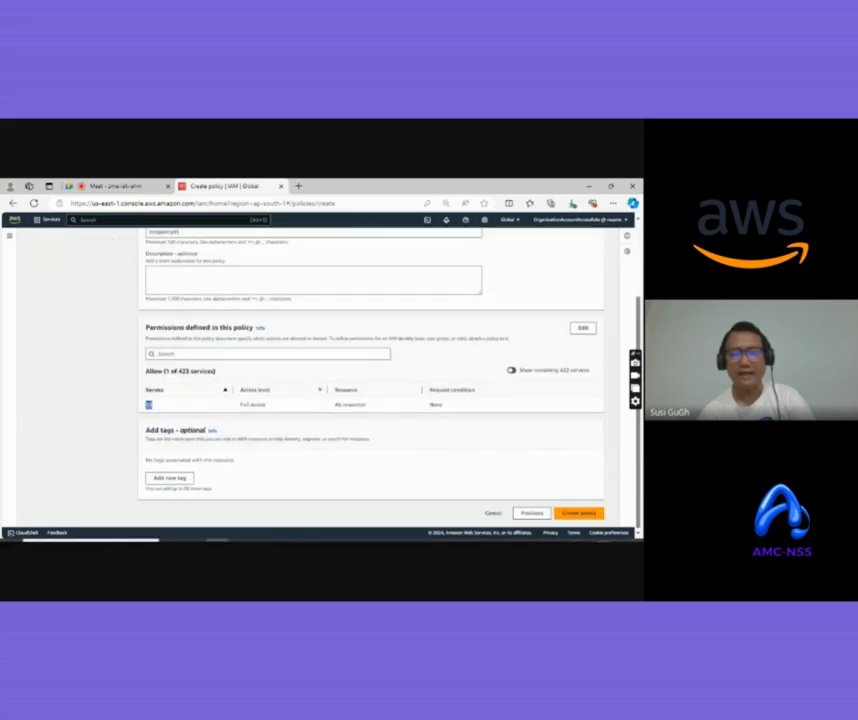
left_click(581, 514)
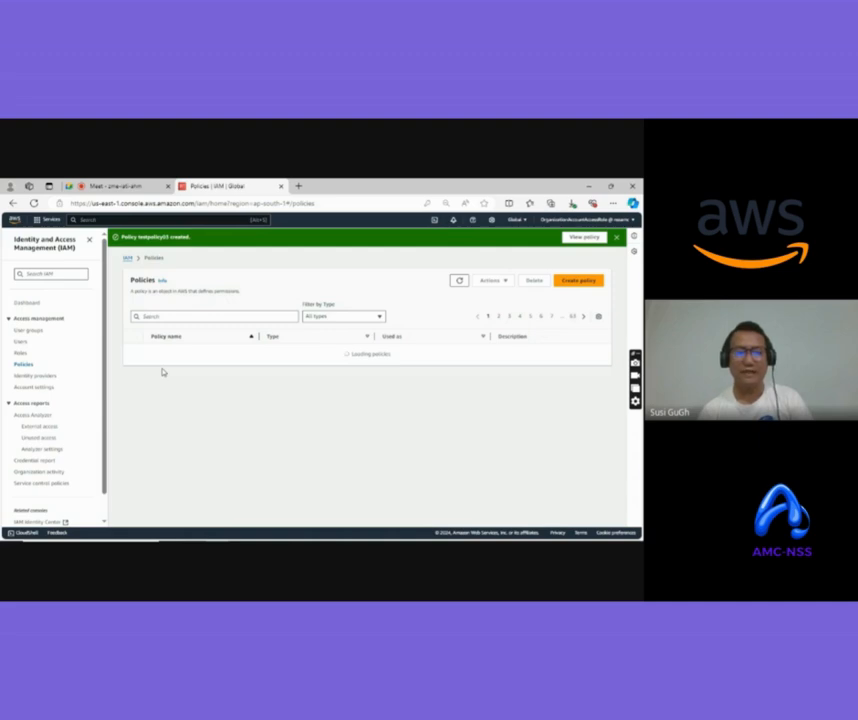
Open testgroup03's Permissions tab and choose Add permissions > Attach policies
left_click(29, 330)
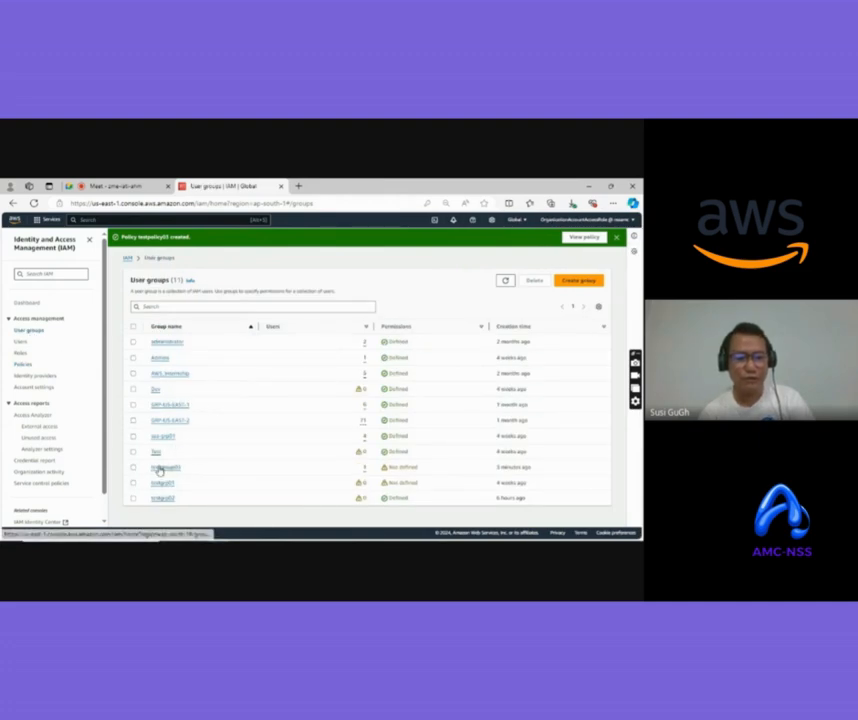
left_click(159, 468)
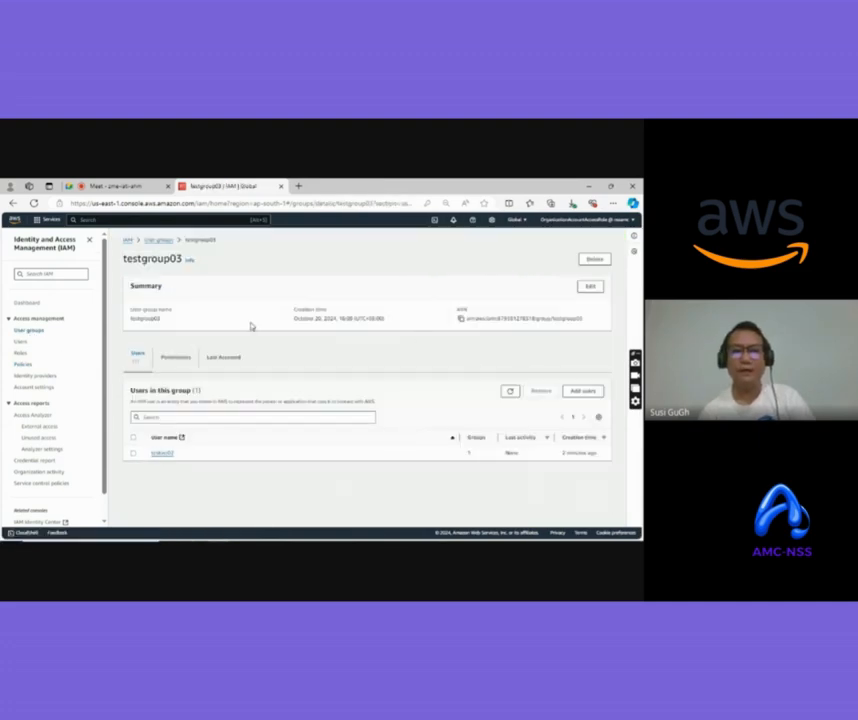
left_click(175, 360)
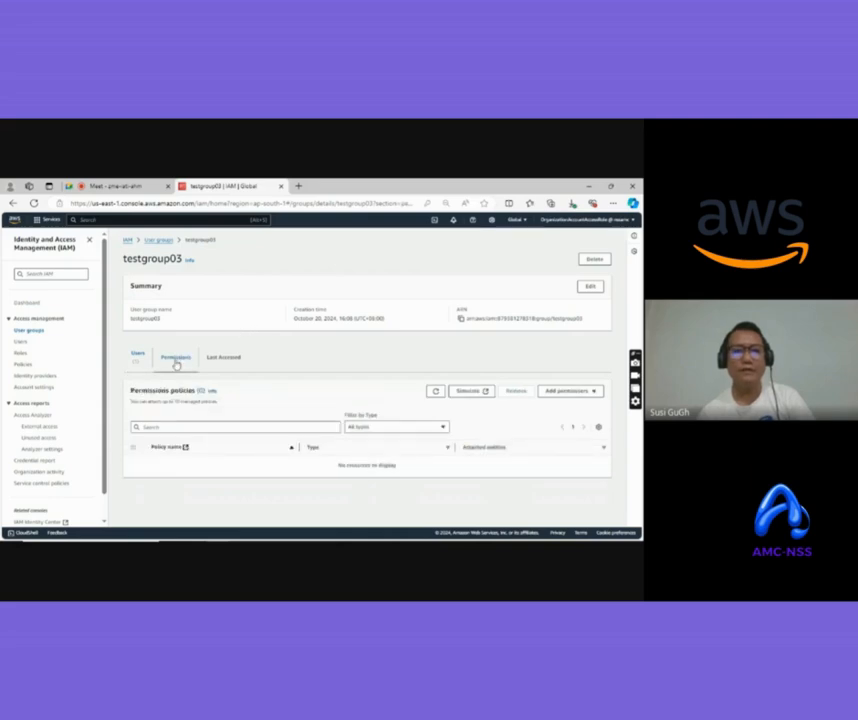
left_click(578, 392)
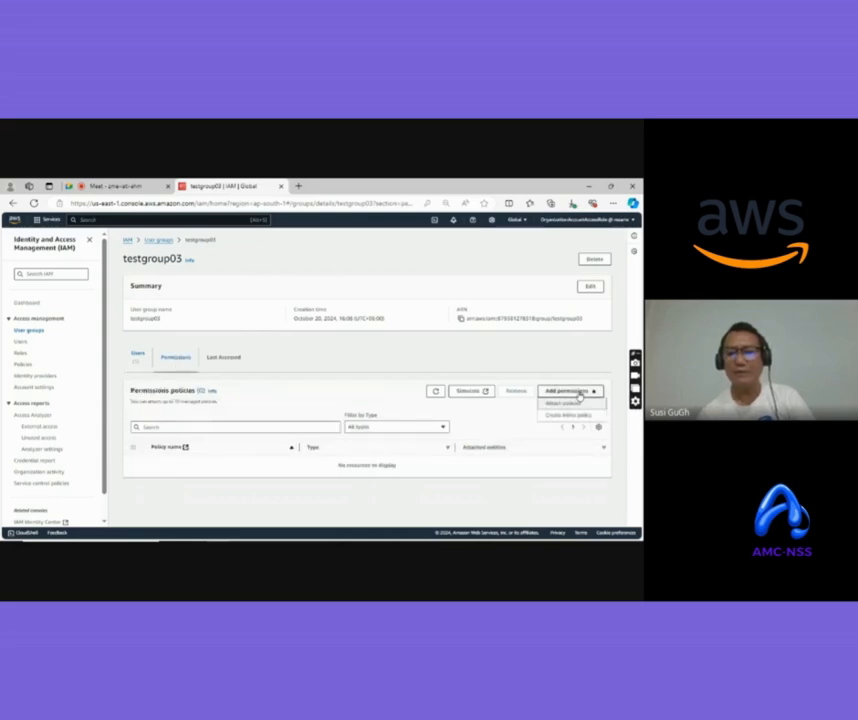
left_click(558, 405)
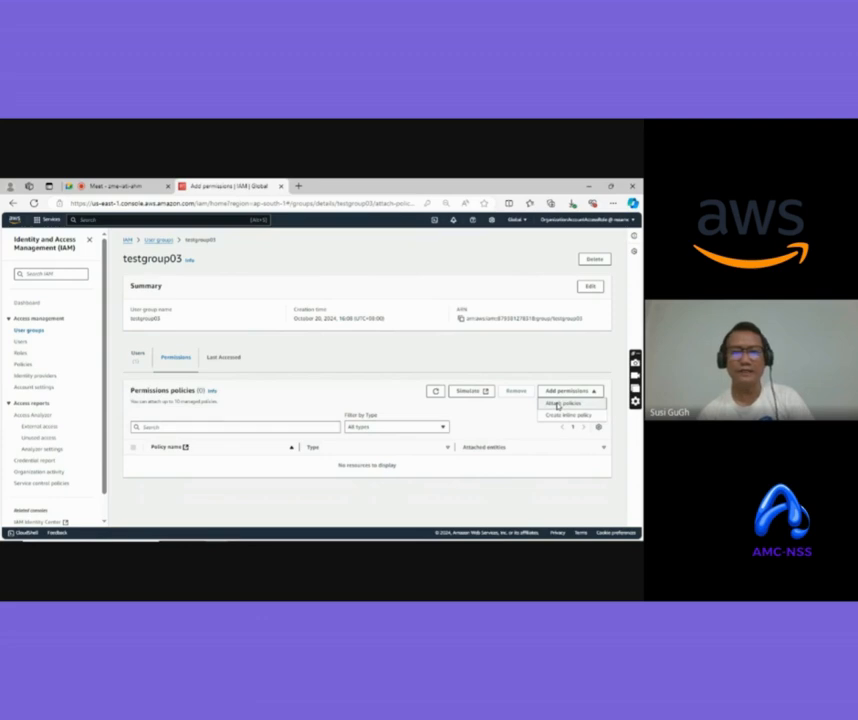
left_click(139, 352)
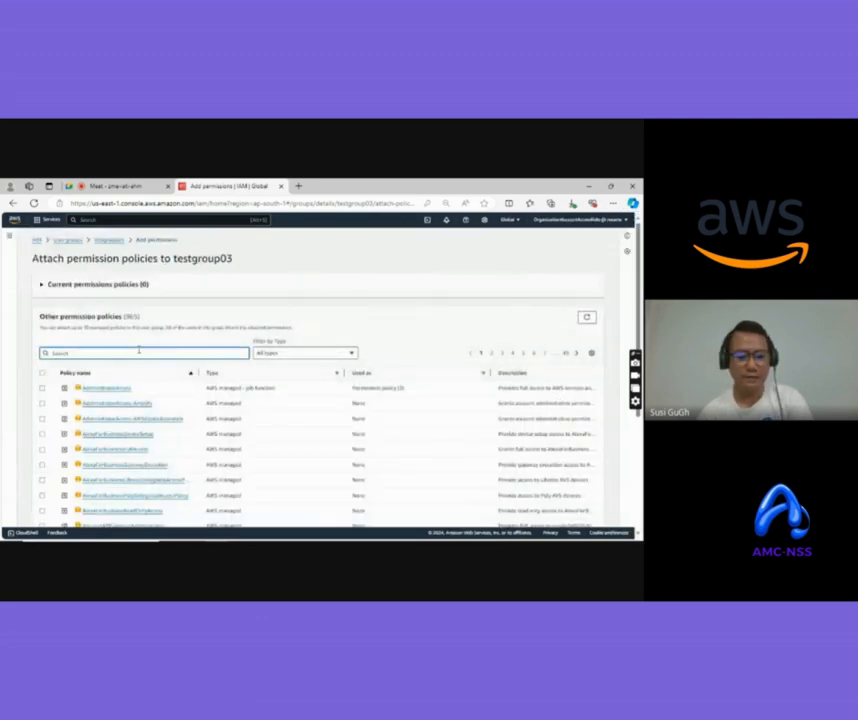
Filter policies by 'test', check testpolicy03's details, and attach it to testgroup03
type("test")
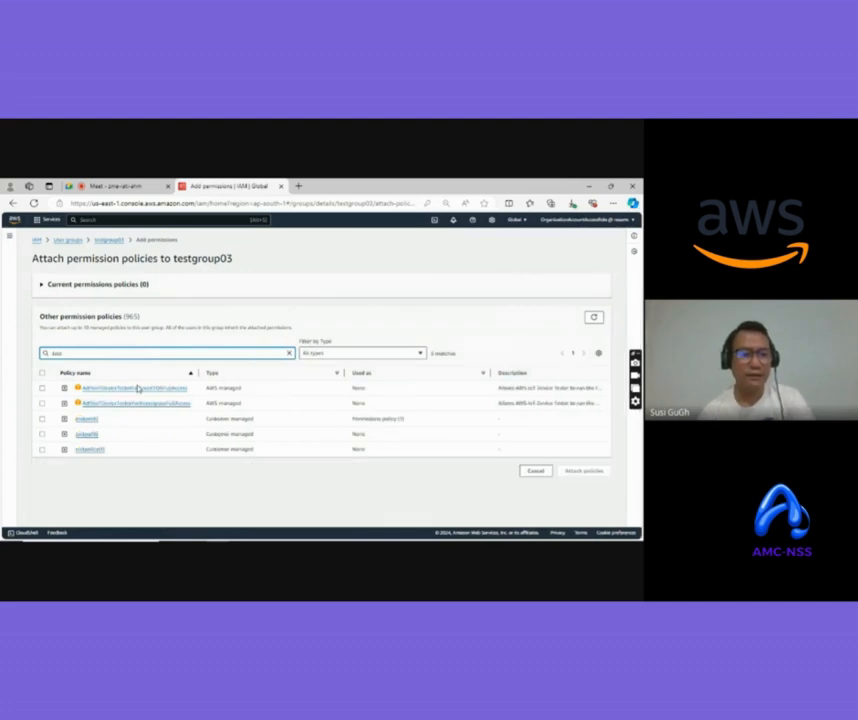
left_click(91, 451)
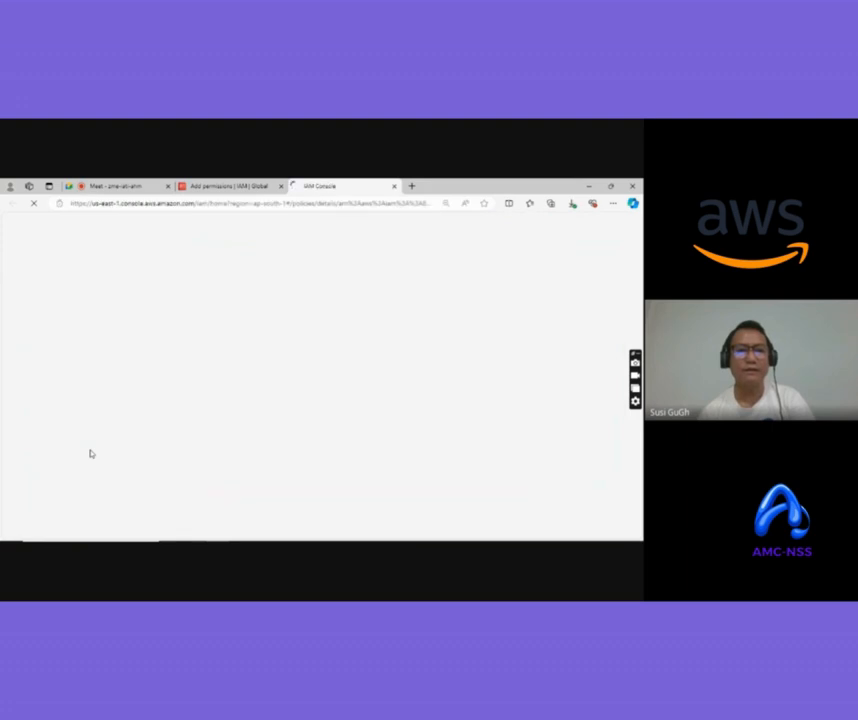
left_click(257, 187)
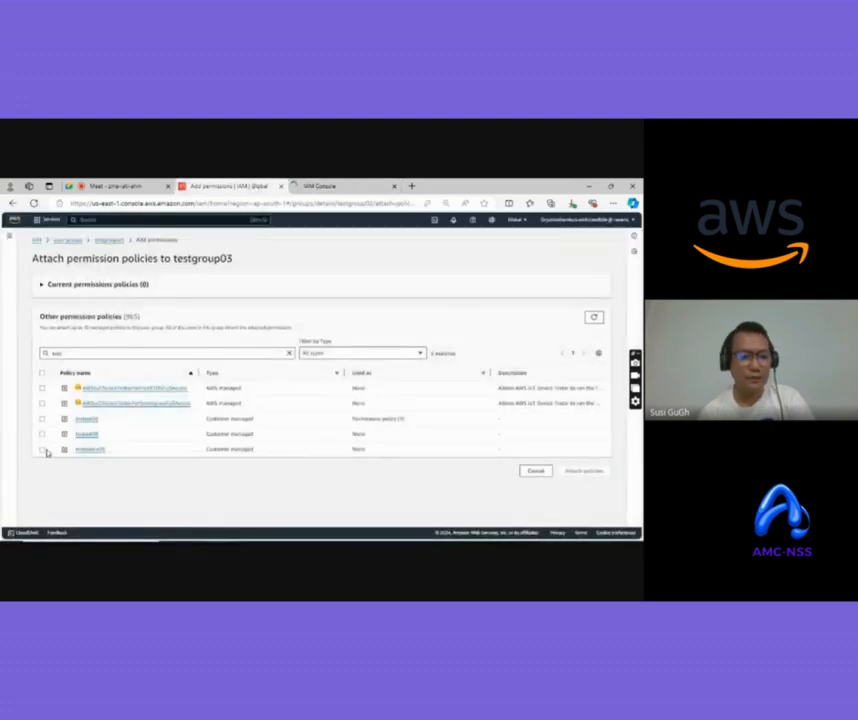
left_click(43, 450)
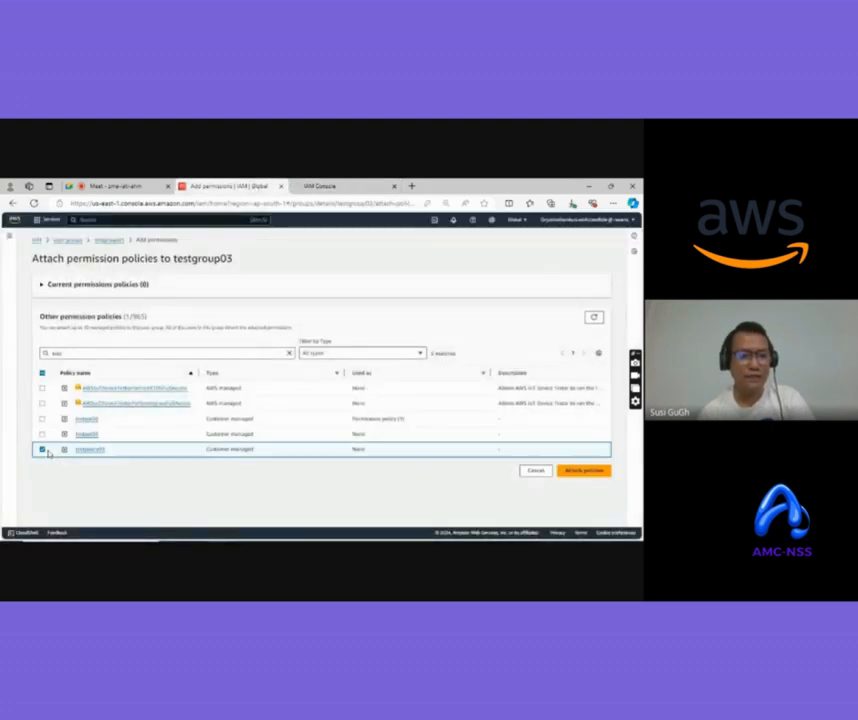
left_click(593, 471)
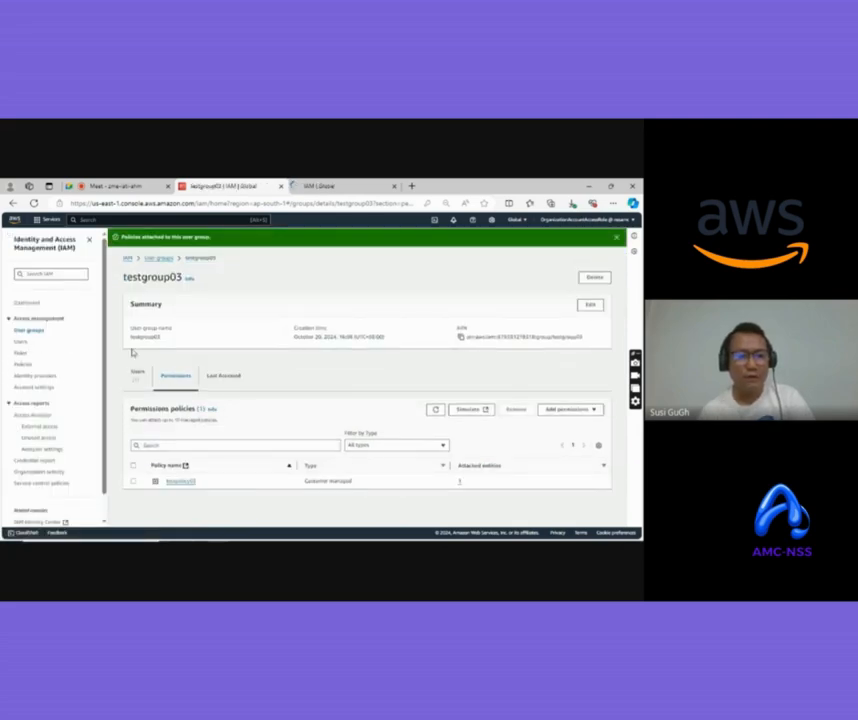
View testgroup03's Users list showing its new member, then go to IAM Roles
left_click(141, 373)
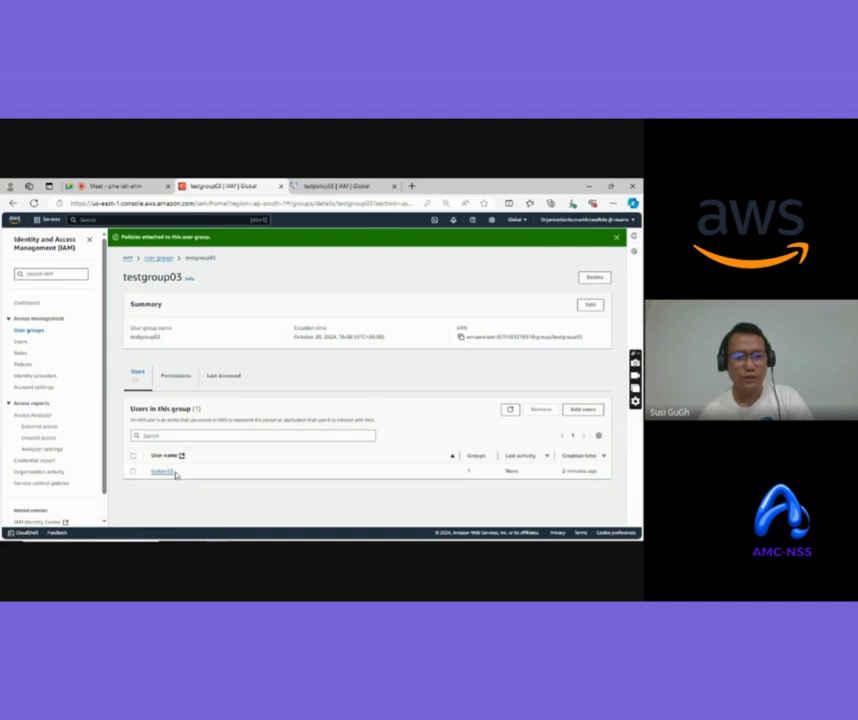
left_click_drag(175, 472, 152, 471)
left_click(229, 476)
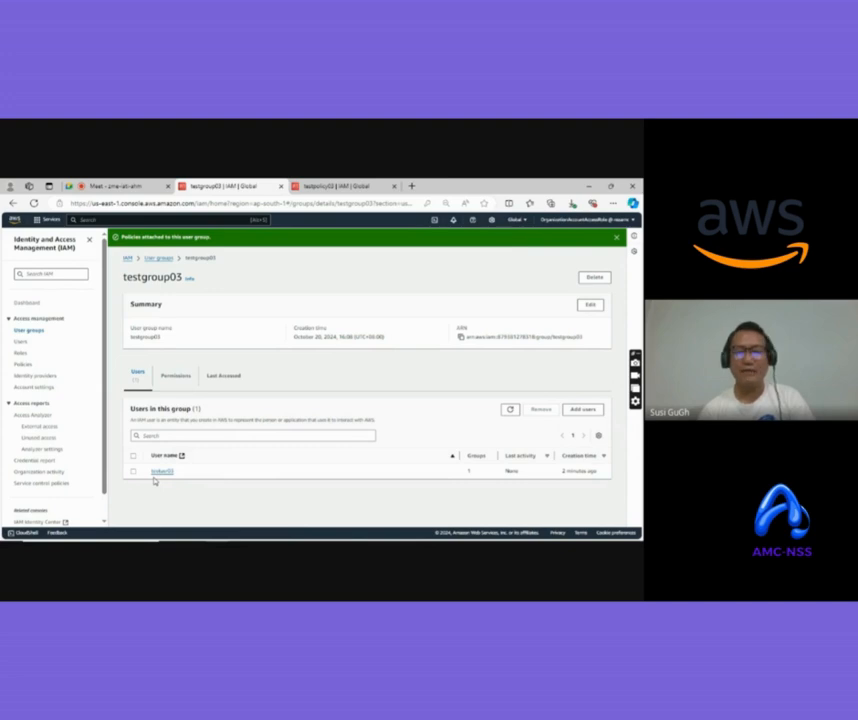
left_click(20, 354)
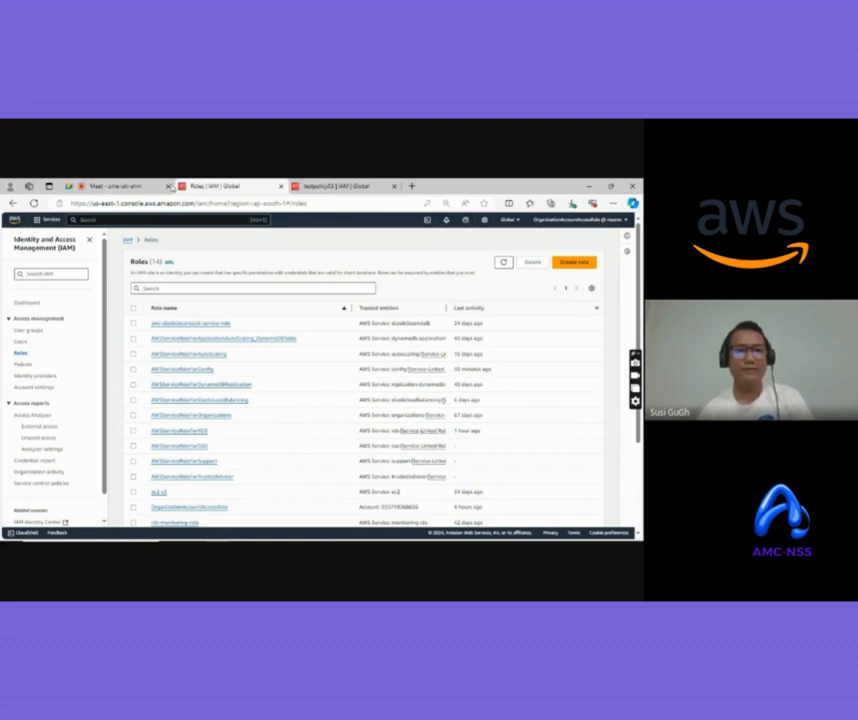
Switch from the AWS console to the Google Meet call tab
left_click(138, 188)
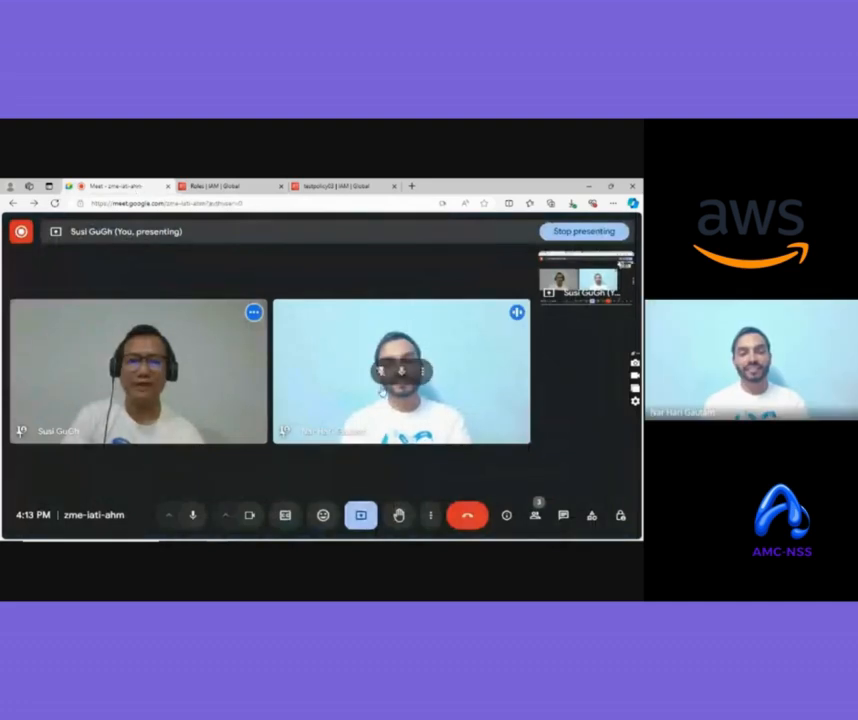